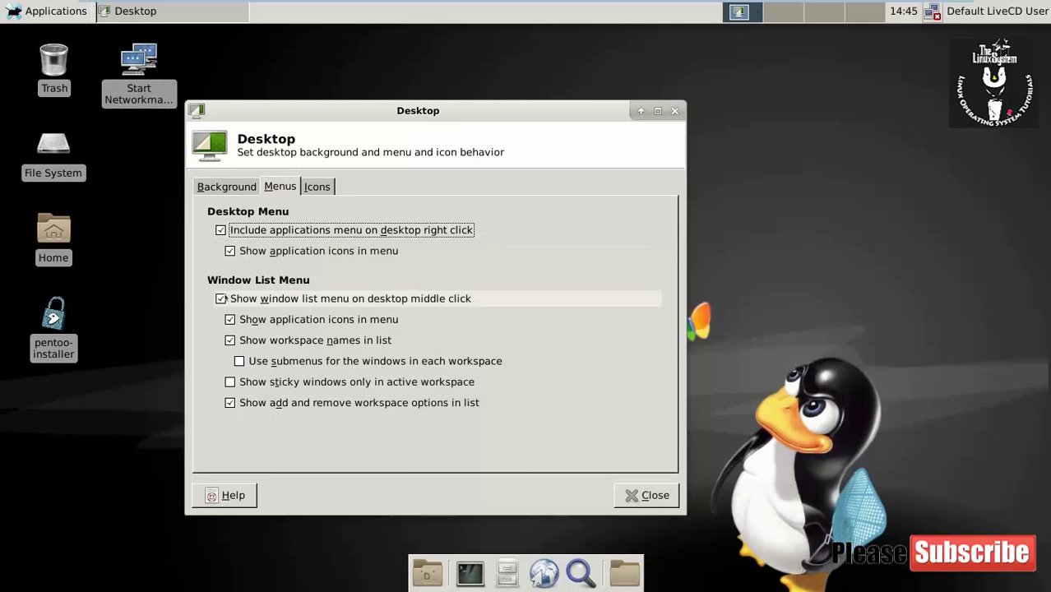
# Review the desktop menu, icon and background settings, including the window list option, and close the settings dialog
pyautogui.click(220, 299)
pyautogui.click(220, 299)
pyautogui.click(316, 186)
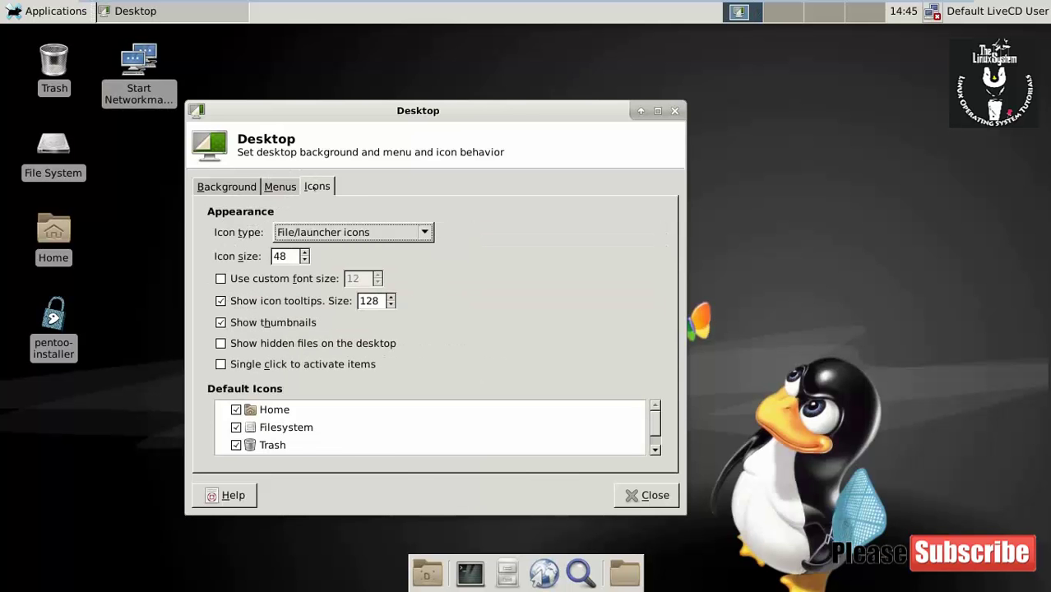
pyautogui.scroll(-1, 311, 446)
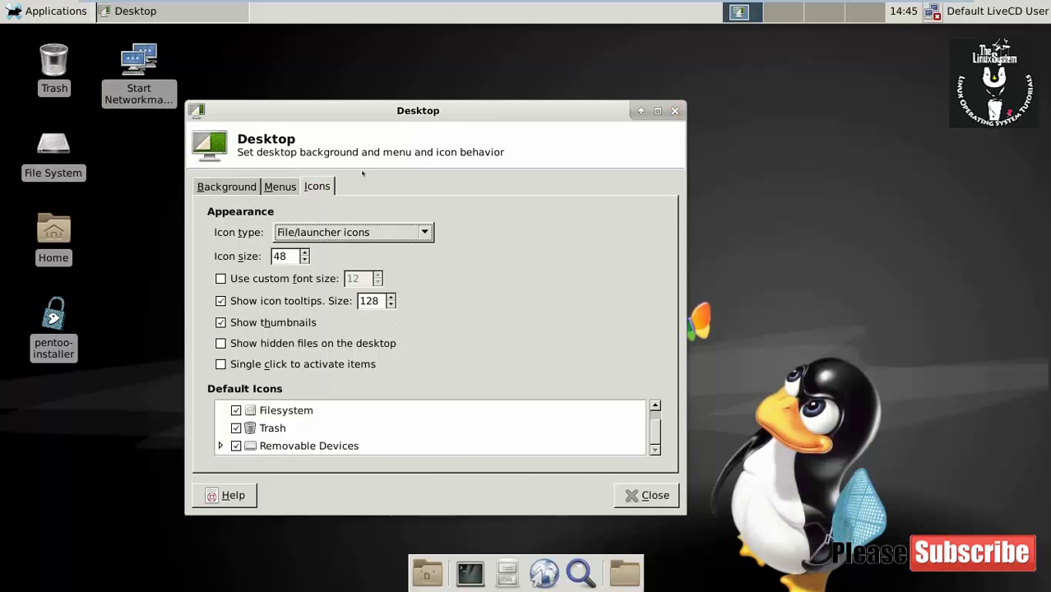
pyautogui.click(231, 180)
pyautogui.hotkey('alt', 'space')
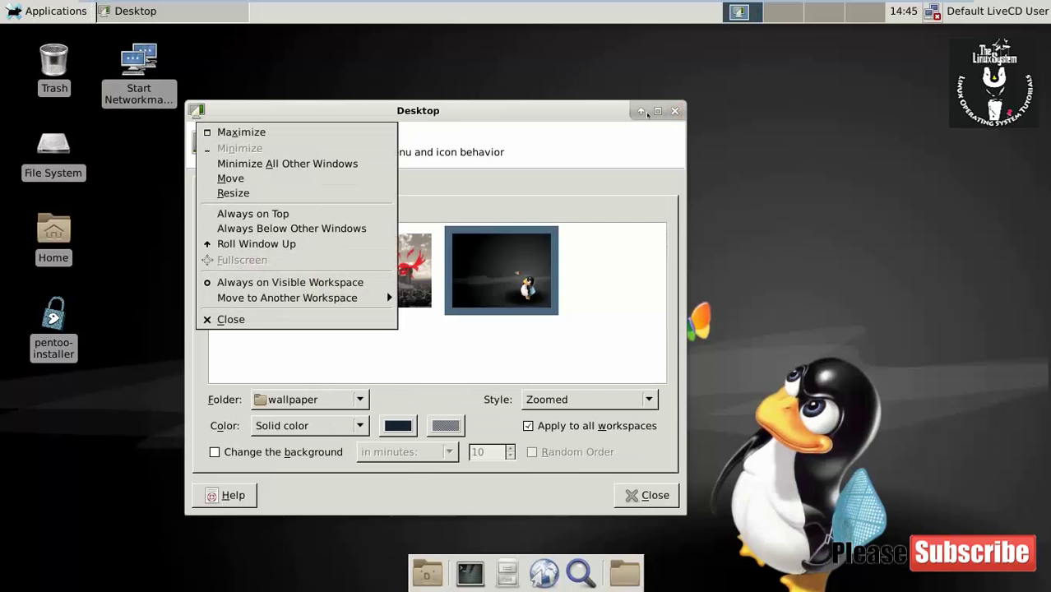
pyautogui.click(672, 109)
pyautogui.click(672, 110)
# View the general properties of the Desktop folder and close the properties dialog
pyautogui.rightClick(533, 107)
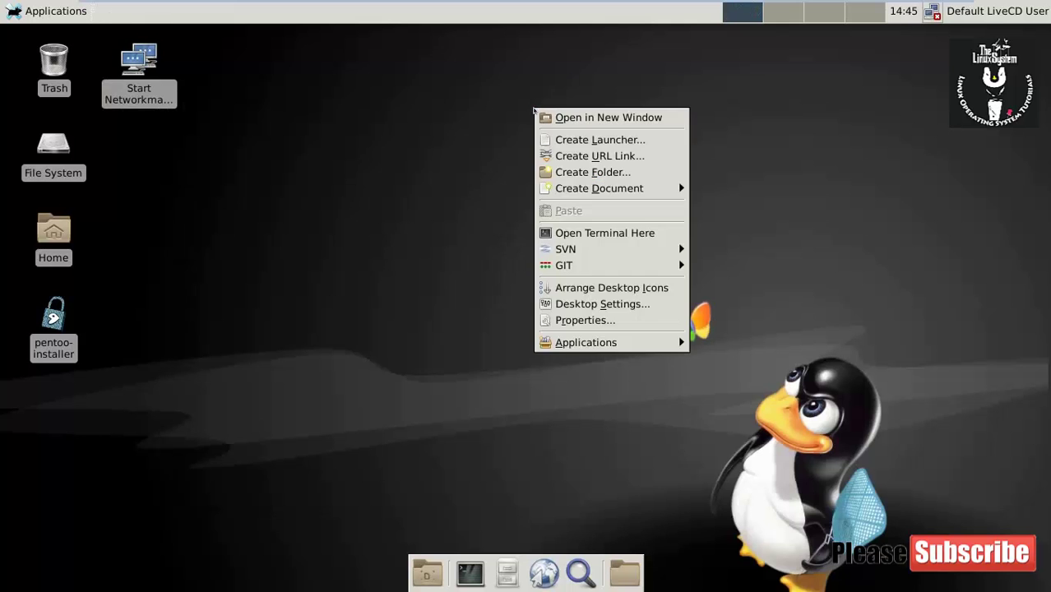
pyautogui.click(576, 317)
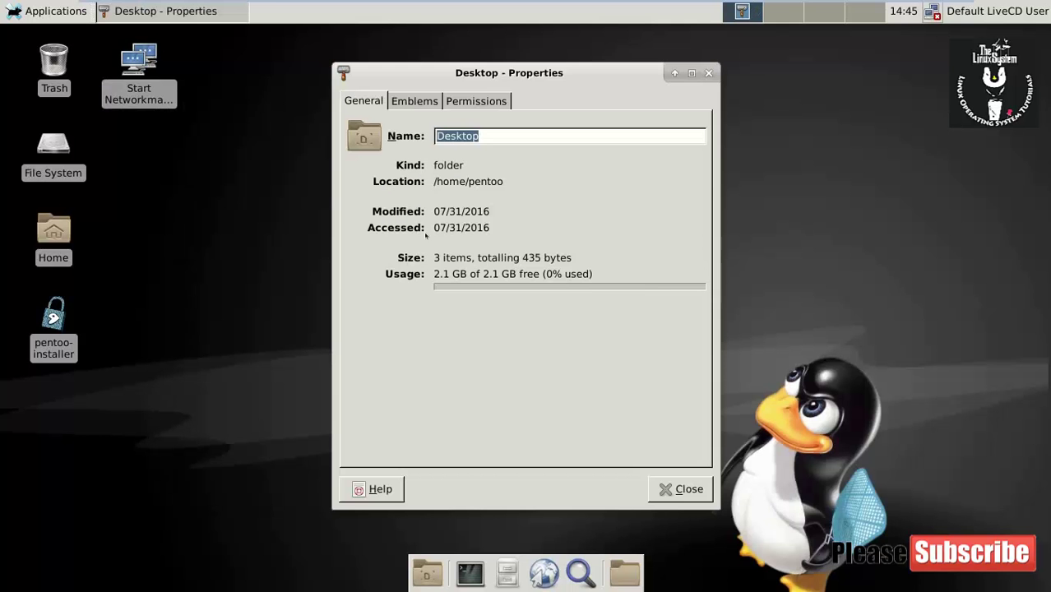
pyautogui.click(708, 73)
# Look through the desktop's application categories down to the Pentoo Analyzer tools without launching any
pyautogui.rightClick(486, 79)
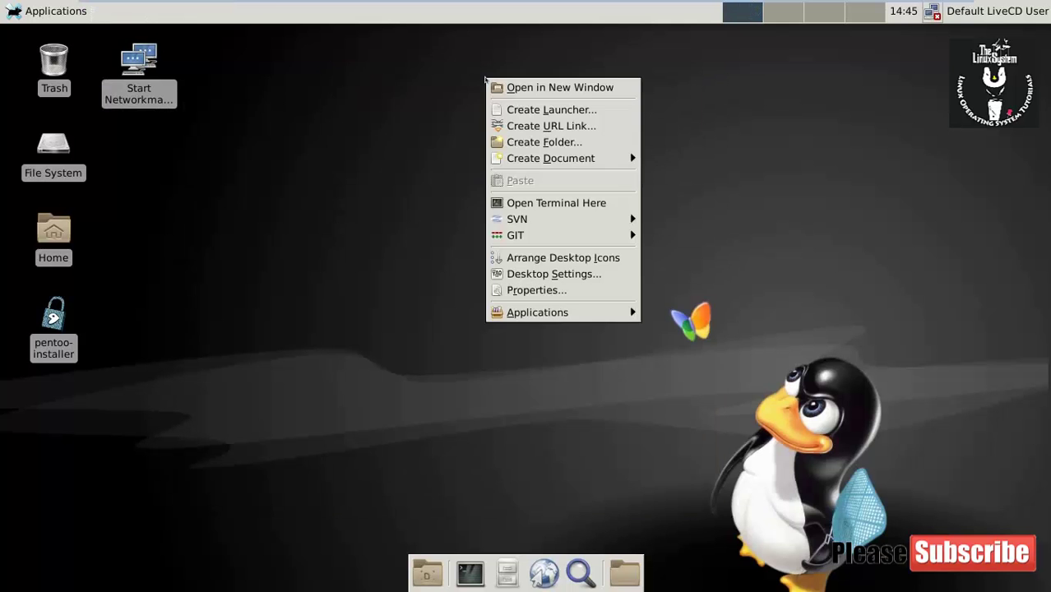
pyautogui.moveTo(564, 314)
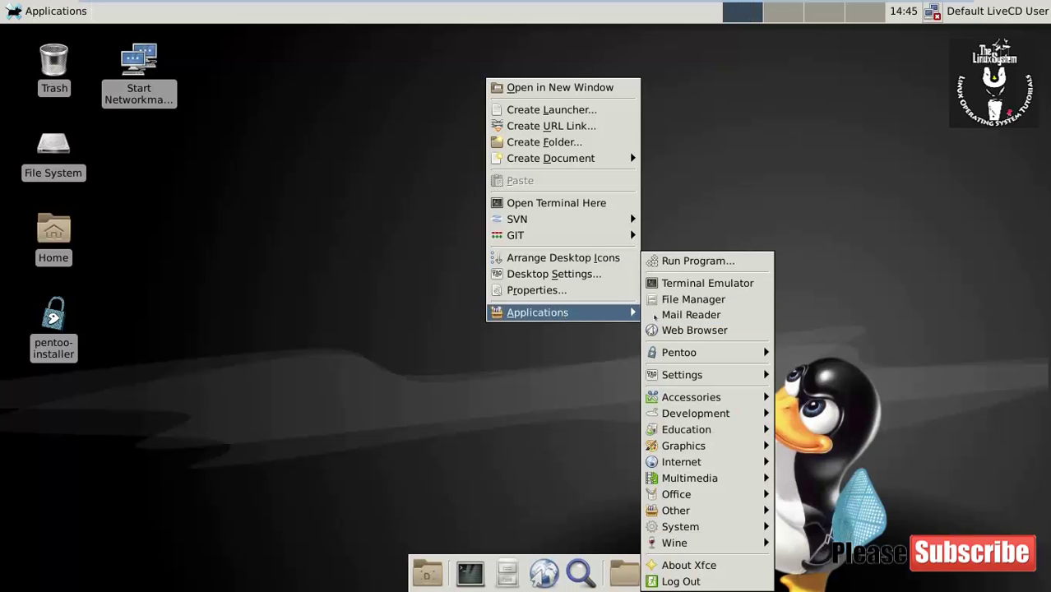
pyautogui.moveTo(734, 352)
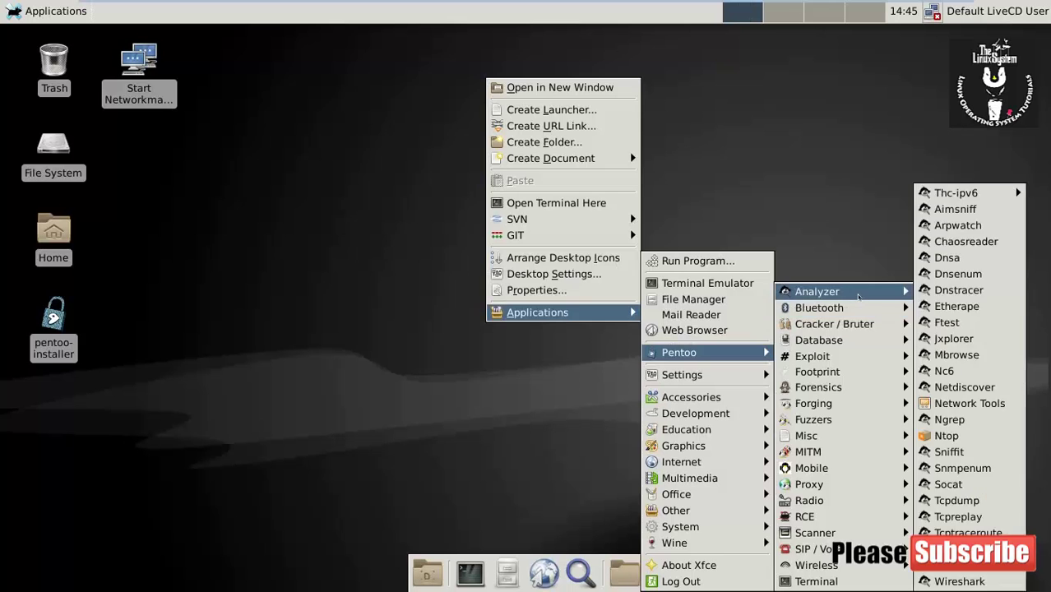
pyautogui.click(282, 237)
# Open a Terminal Emulator window from the desktop's applications list
pyautogui.rightClick(80, 66)
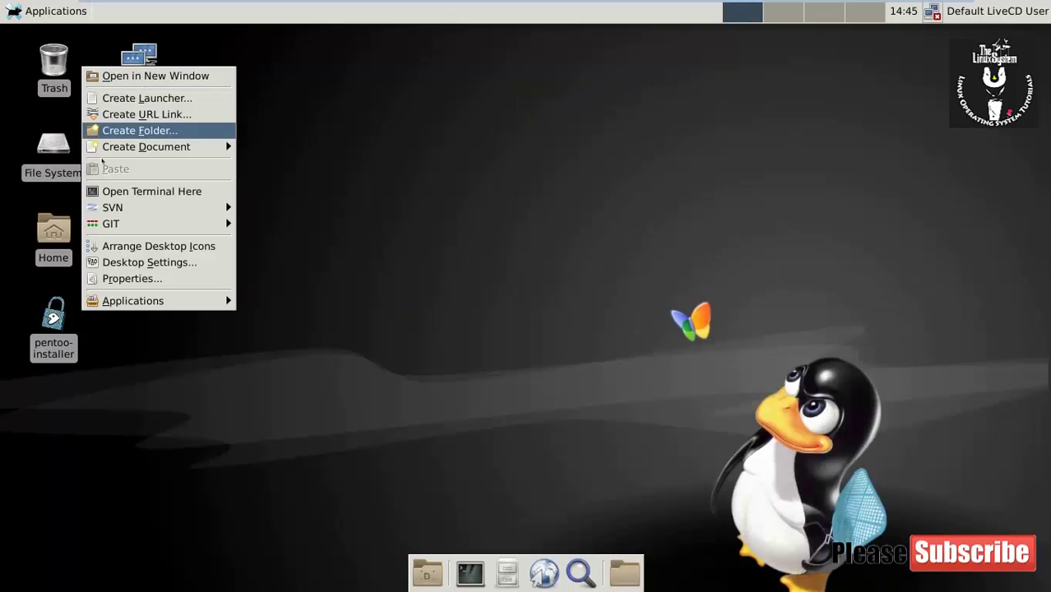
pyautogui.moveTo(165, 301)
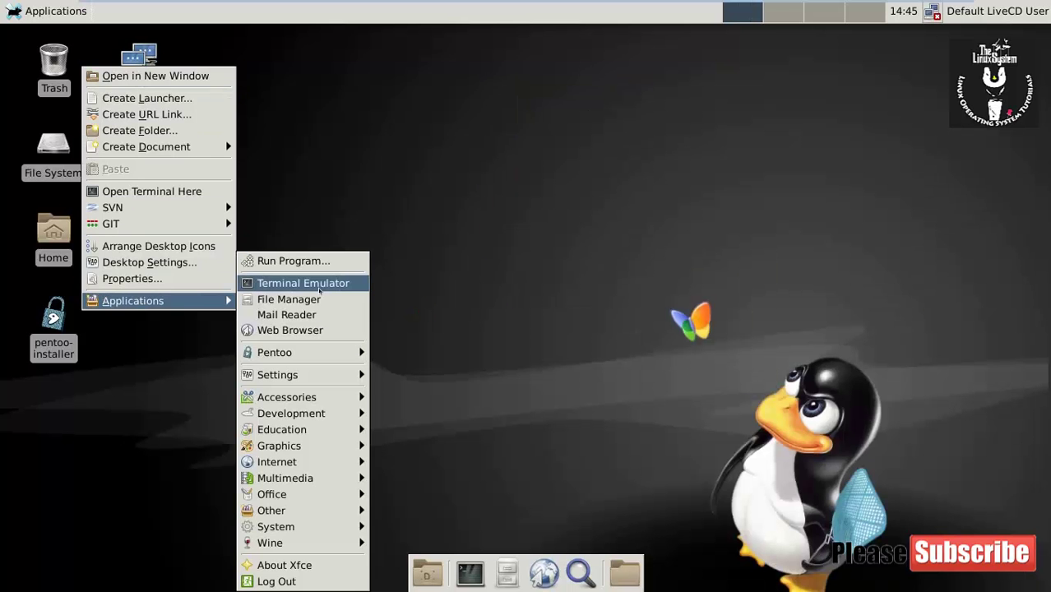
pyautogui.click(315, 284)
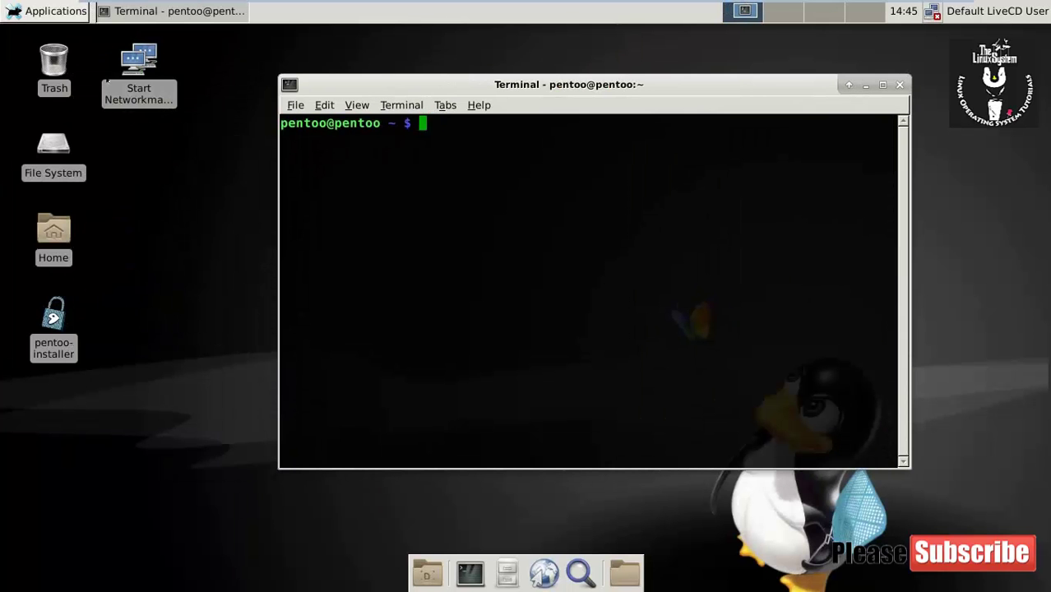
# Examine the Pentoo tool categories, including MITM, Exploit, Database, Cracker / Bruter, Wireless and Analyzer, and close the terminal window
pyautogui.rightClick(75, 52)
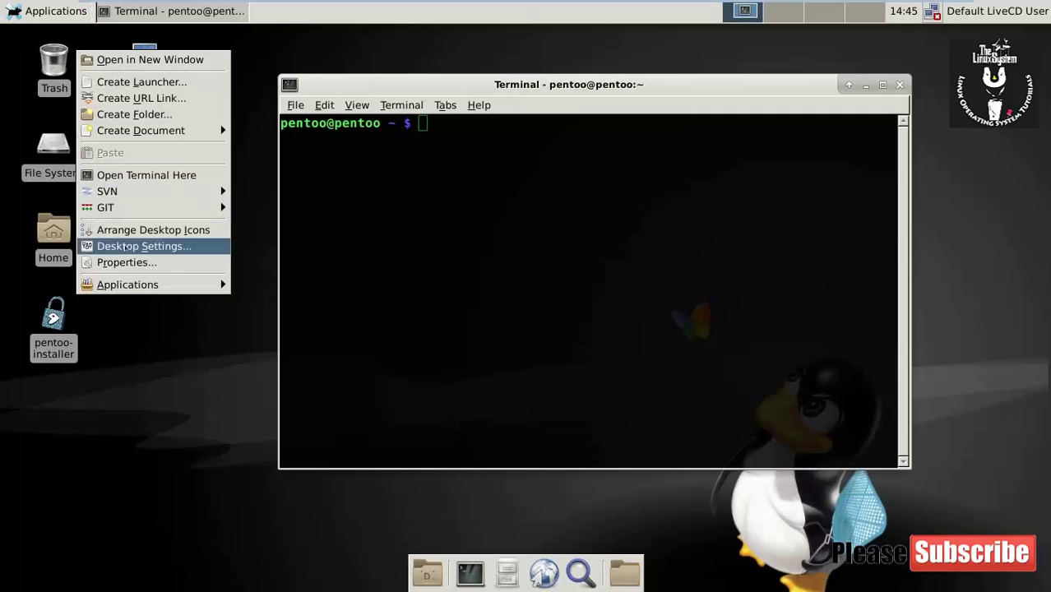
pyautogui.moveTo(125, 284)
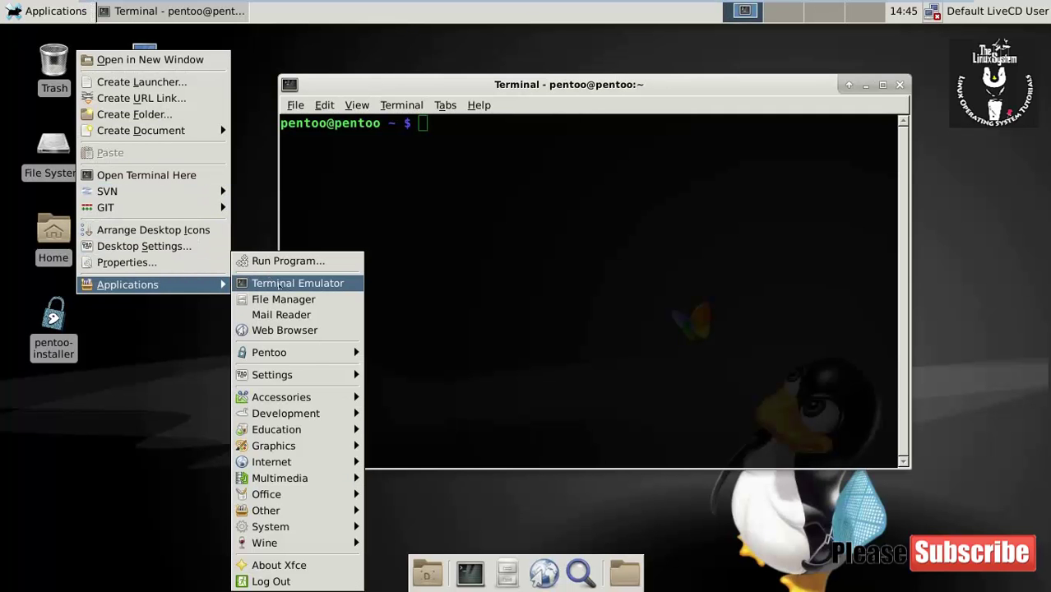
pyautogui.moveTo(288, 347)
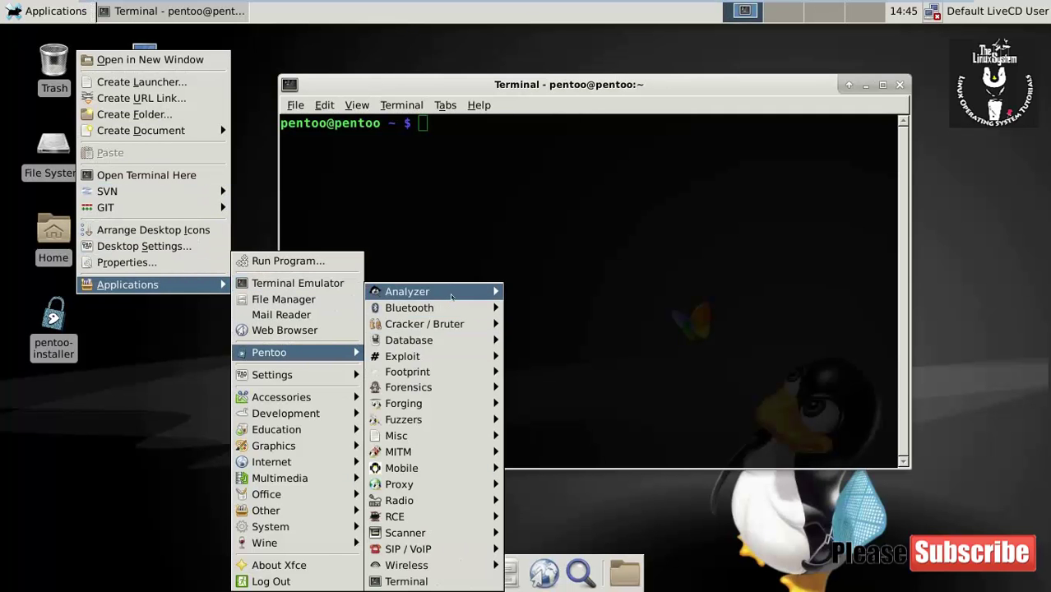
pyautogui.moveTo(451, 296)
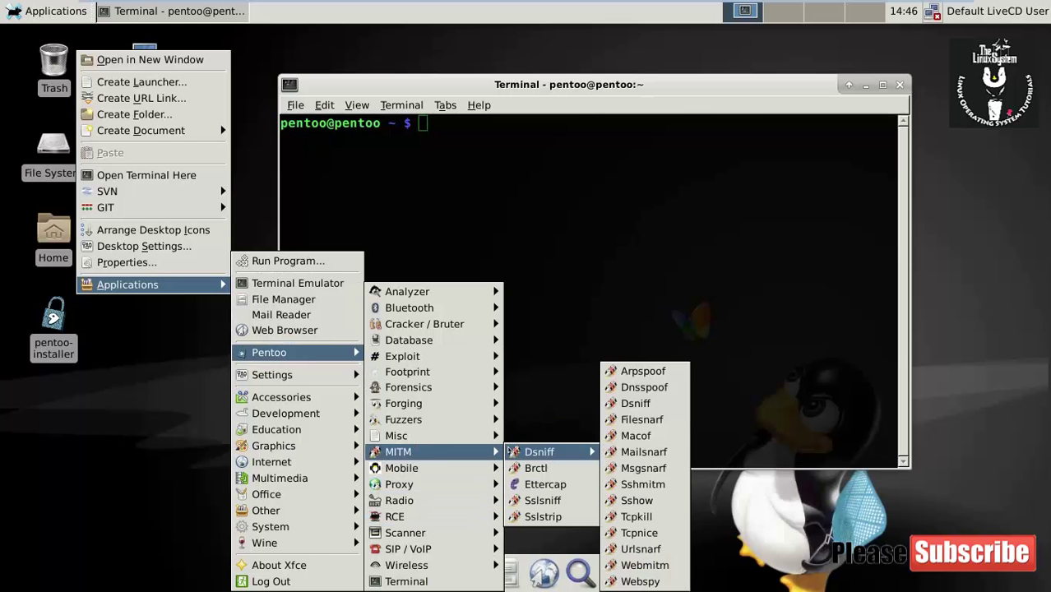
pyautogui.moveTo(444, 356)
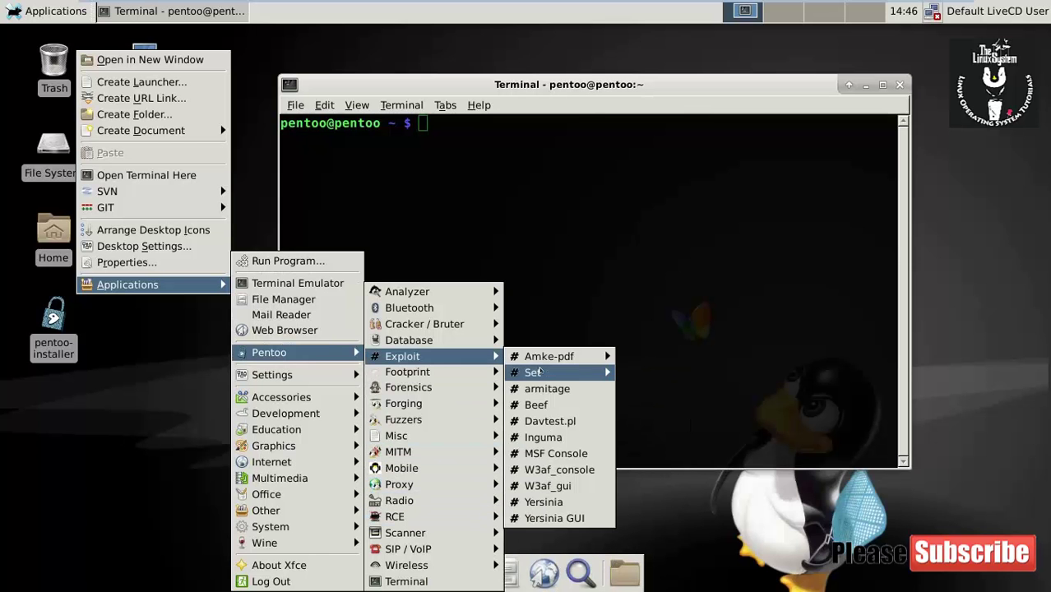
pyautogui.moveTo(541, 371)
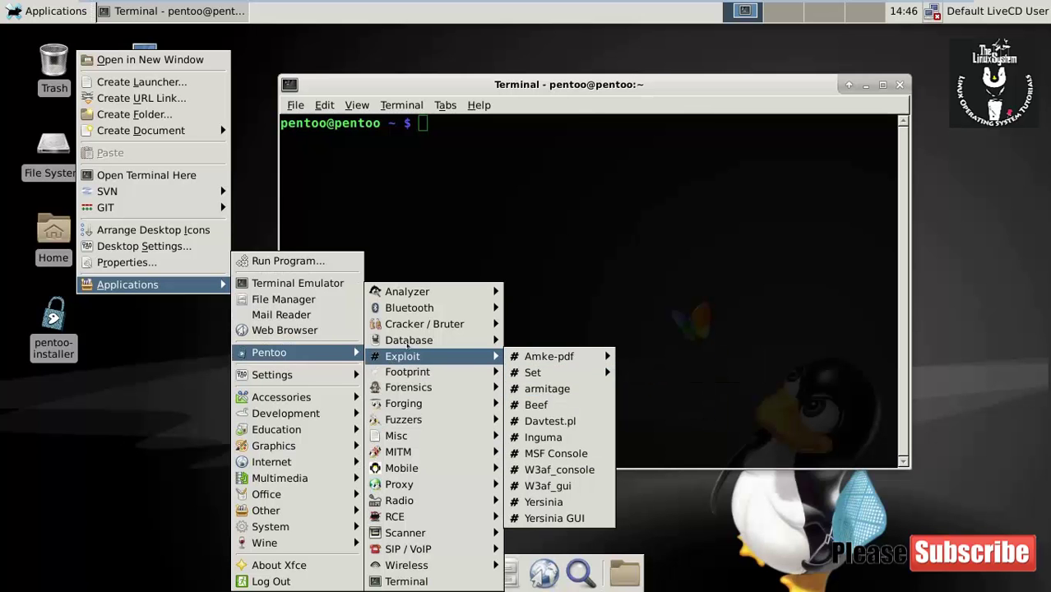
pyautogui.moveTo(406, 345)
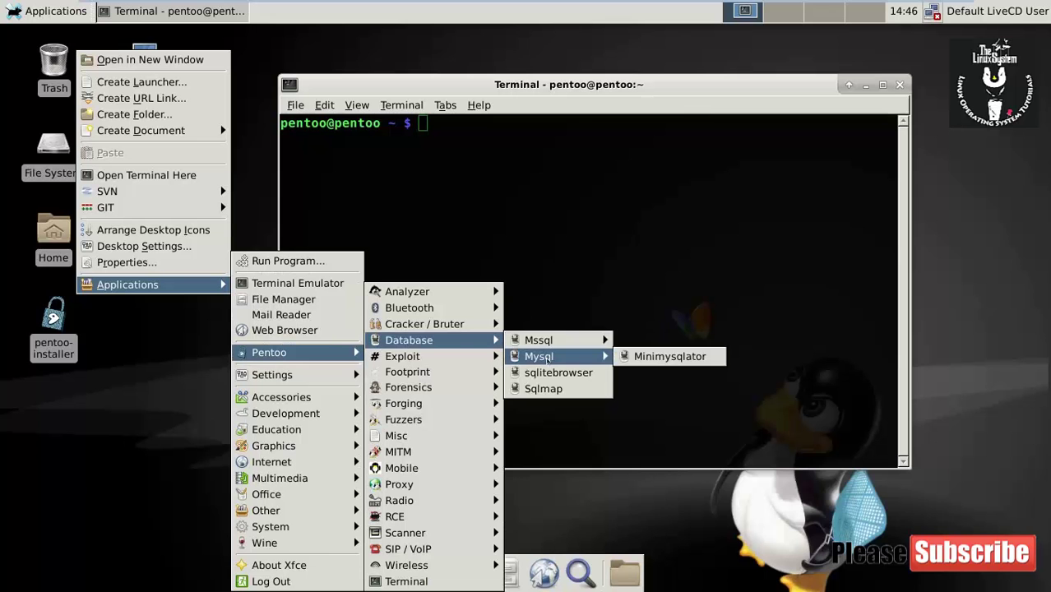
pyautogui.moveTo(502, 325)
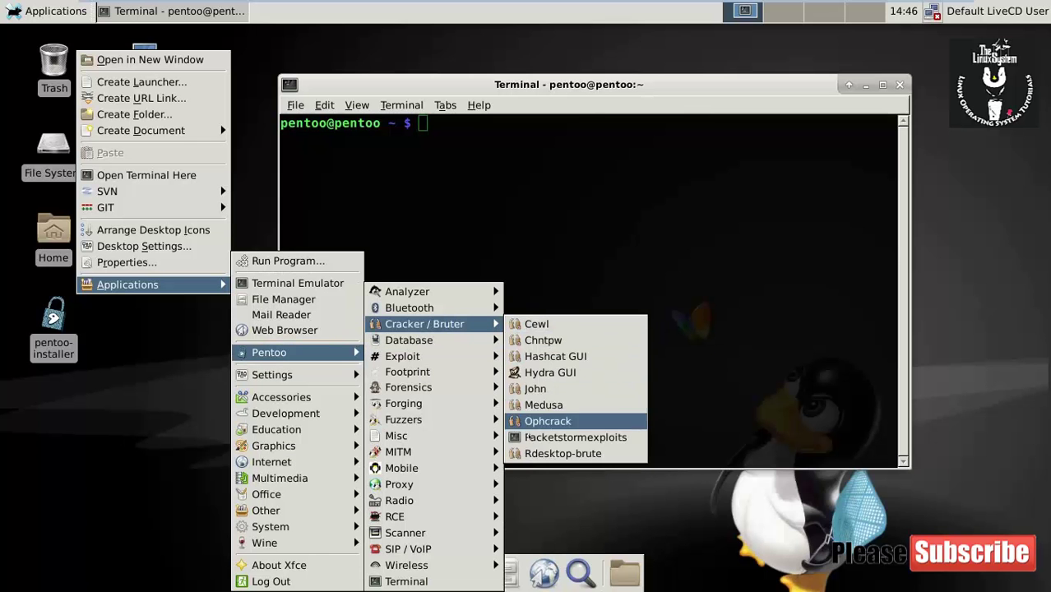
pyautogui.moveTo(456, 564)
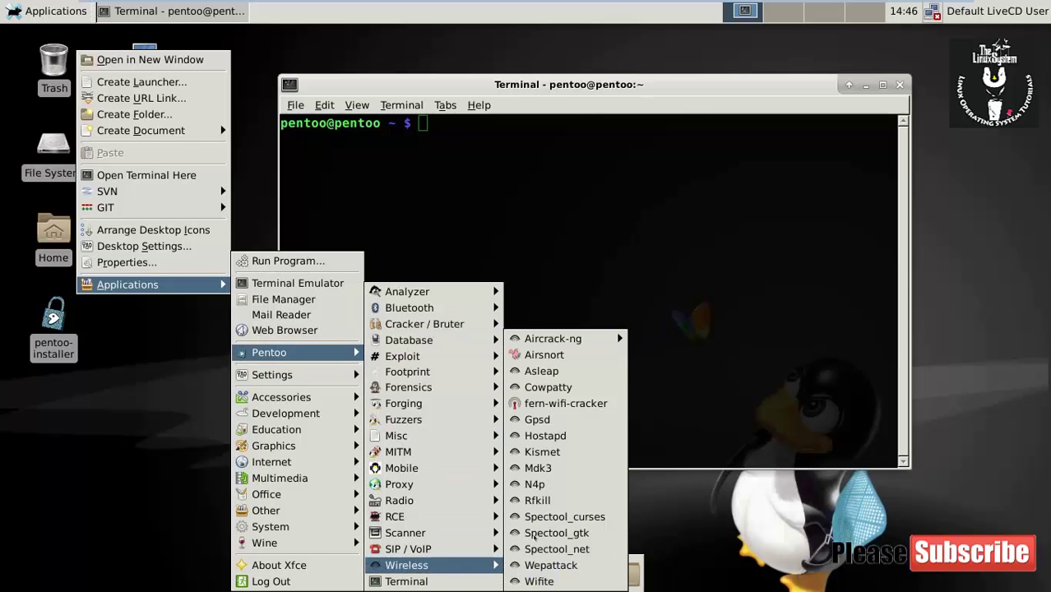
pyautogui.moveTo(560, 337)
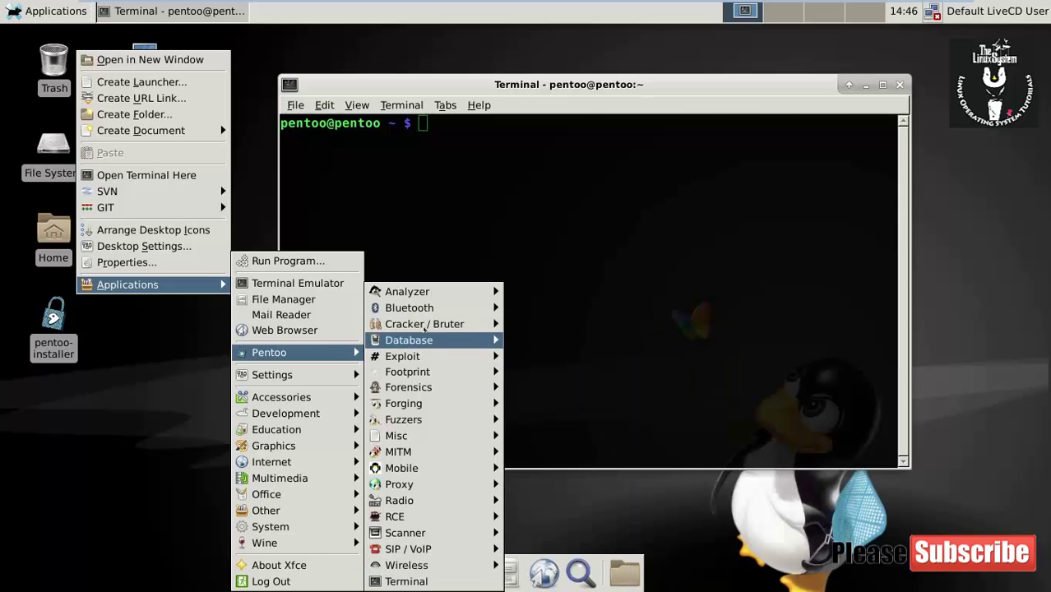
pyautogui.moveTo(416, 296)
pyautogui.moveTo(556, 188)
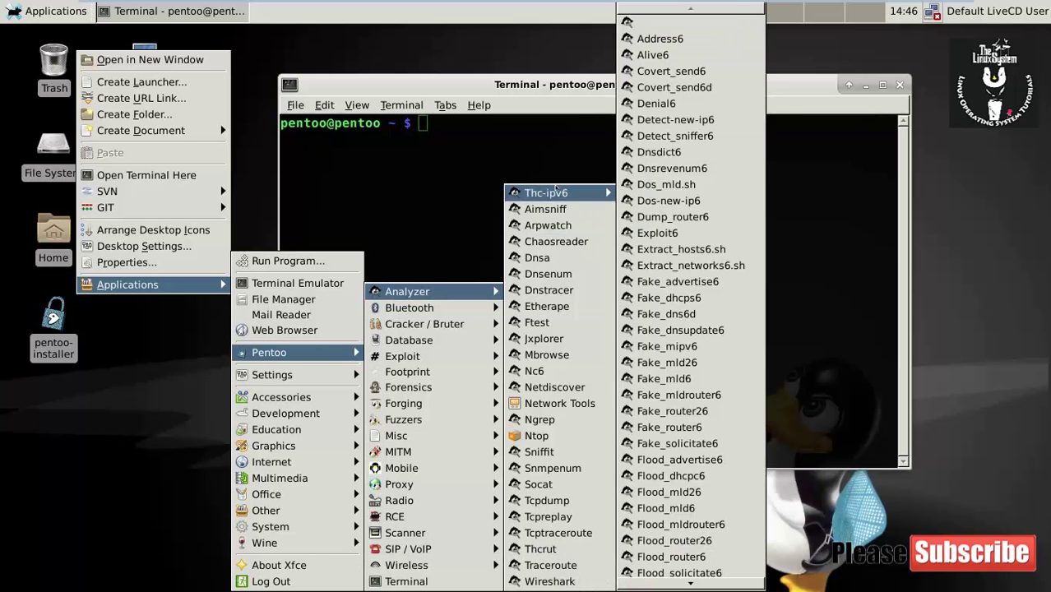
pyautogui.moveTo(402, 454)
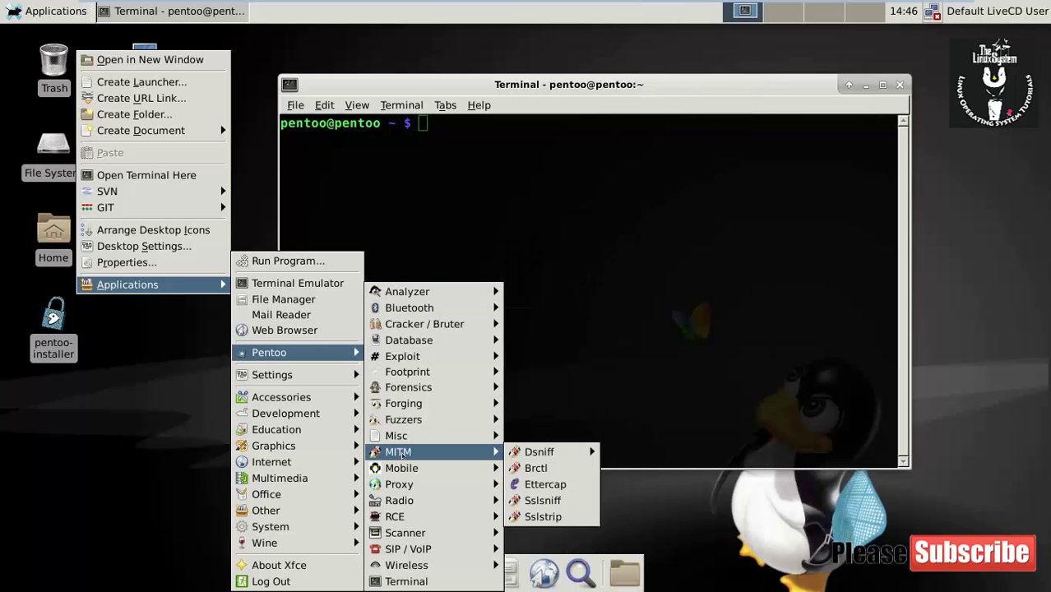
pyautogui.moveTo(533, 455)
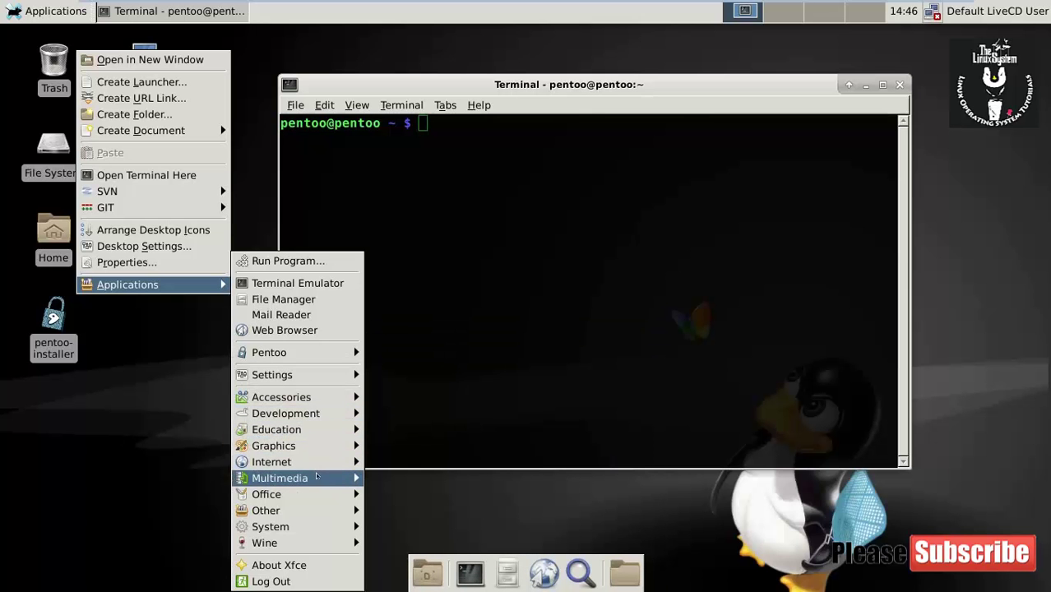
pyautogui.moveTo(351, 462)
pyautogui.click(410, 403)
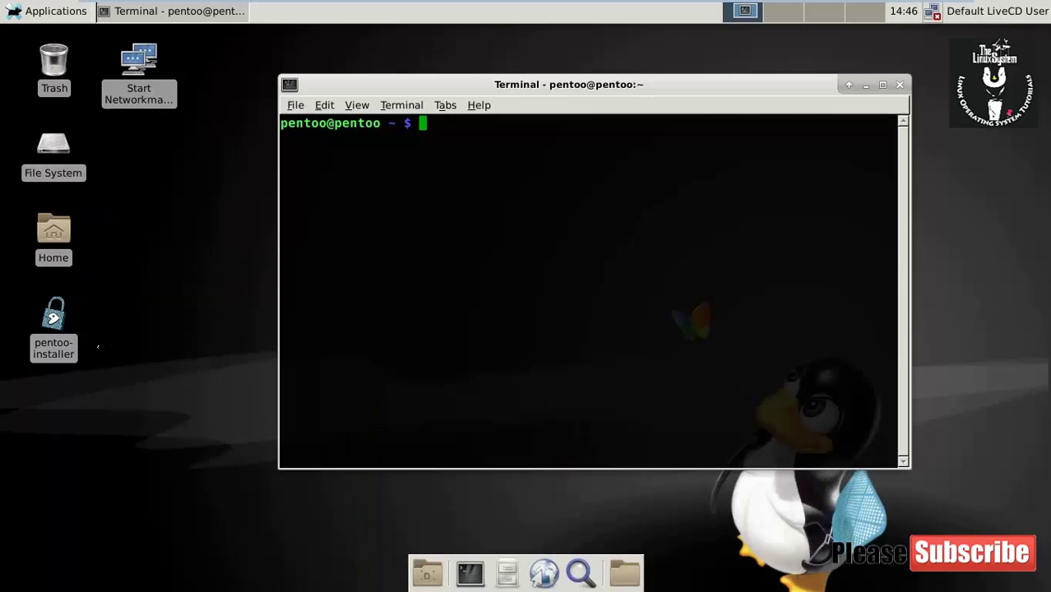
pyautogui.click(899, 84)
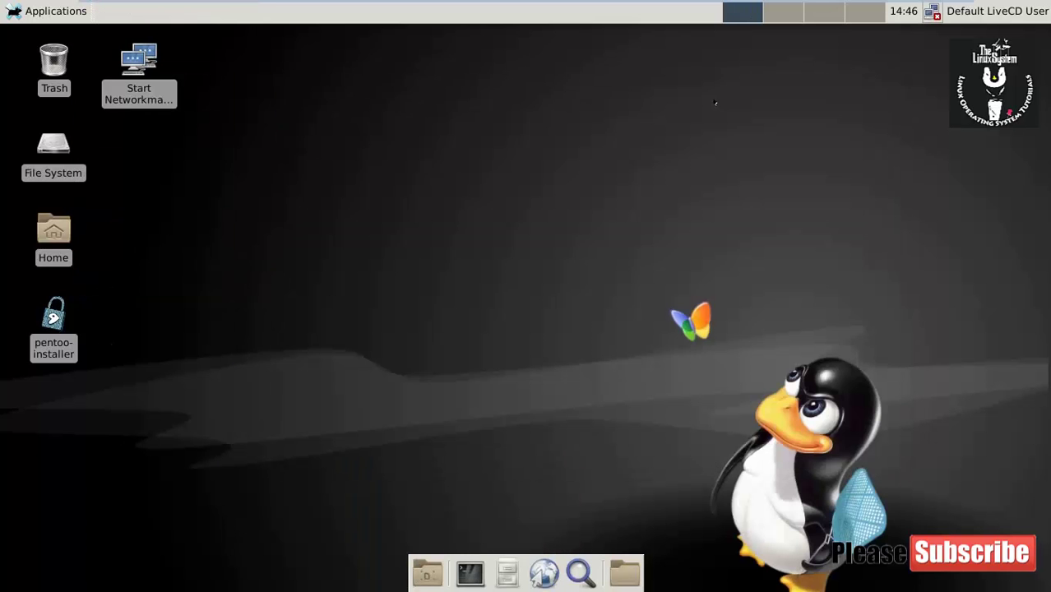
# Launch the Pentoo installer, move its window toward the screen's centre and dismiss the welcome message
pyautogui.doubleClick(53, 325)
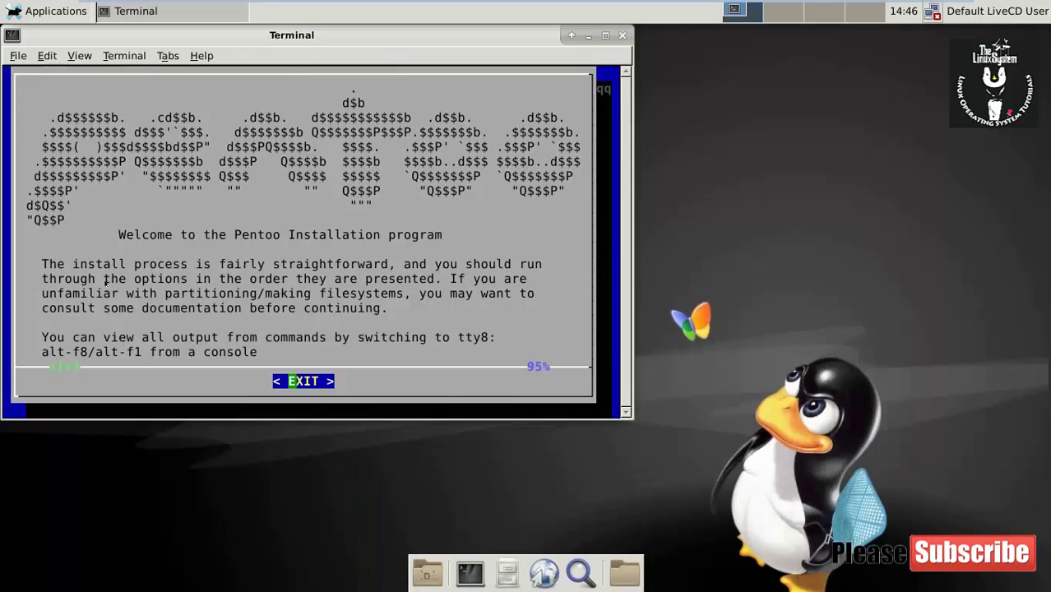
pyautogui.moveTo(306, 39); pyautogui.dragTo(523, 61)
pyautogui.click(544, 404)
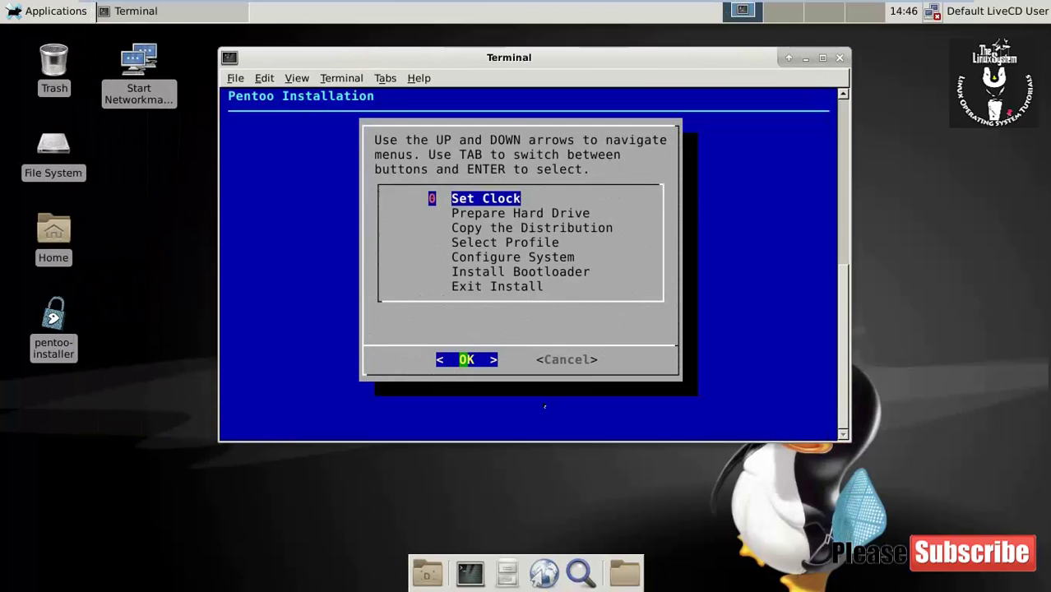
# Start the Set Clock stage of the installation and set the hardware clock to local time
pyautogui.press('Return')
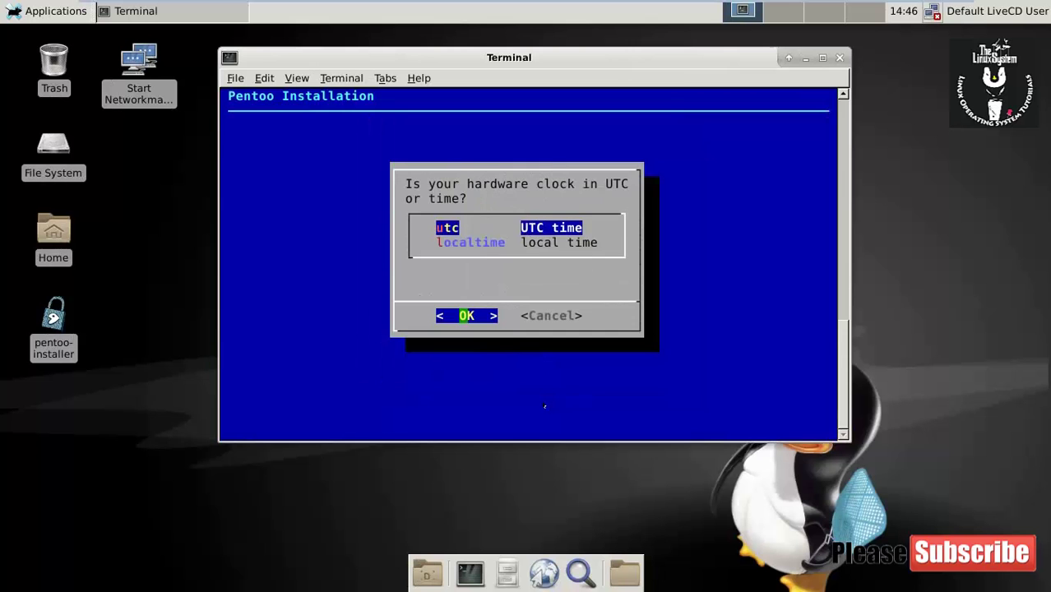
pyautogui.press('Down')
pyautogui.press('Return')
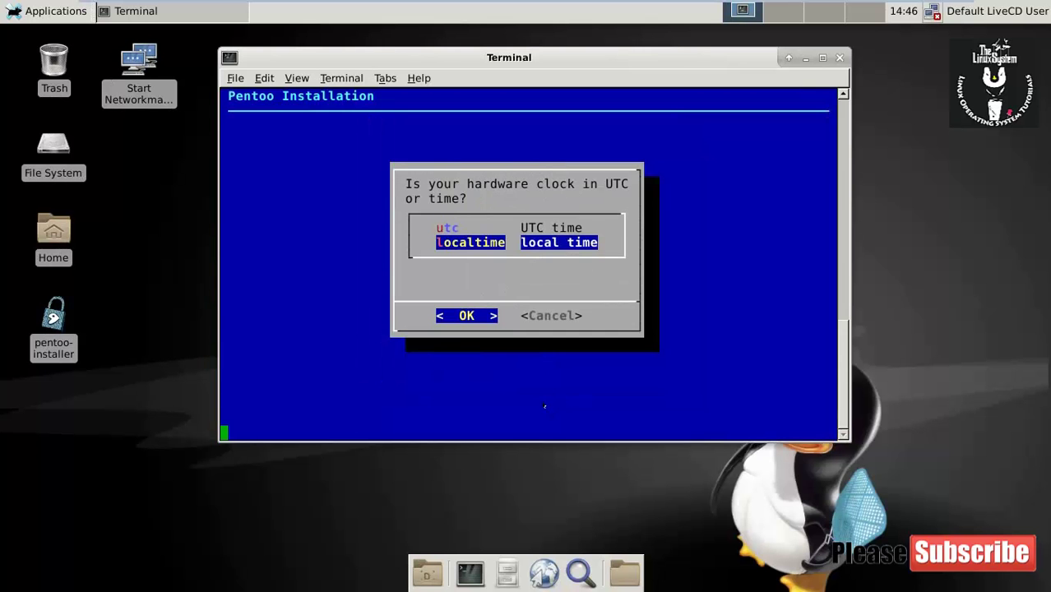
# Select Asia as the continent for the time zone
pyautogui.press('Down')
pyautogui.press('Down')
pyautogui.press('Down')
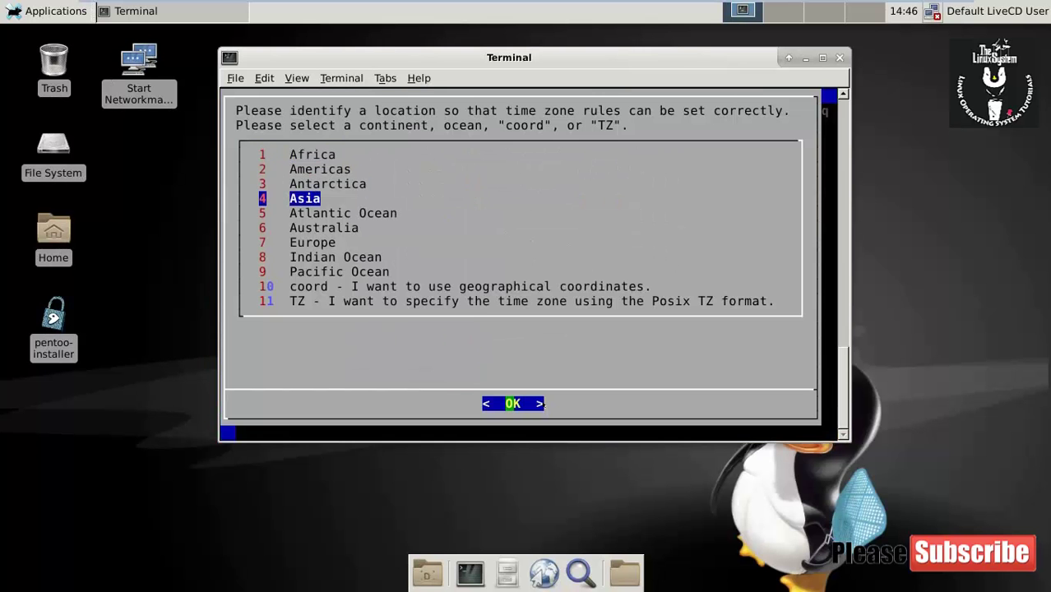
pyautogui.press('Return')
# Choose Cambodia as the country for the time zone
pyautogui.press('Down')
pyautogui.press('Down')
pyautogui.press('Down')
pyautogui.press('Down')
pyautogui.press('Down')
pyautogui.press('Down')
pyautogui.press('Down')
pyautogui.press('Down')
pyautogui.press('Down')
pyautogui.press('Down')
pyautogui.press('Down')
pyautogui.press('Down')
pyautogui.press('Down')
pyautogui.press('Down')
pyautogui.press('Down')
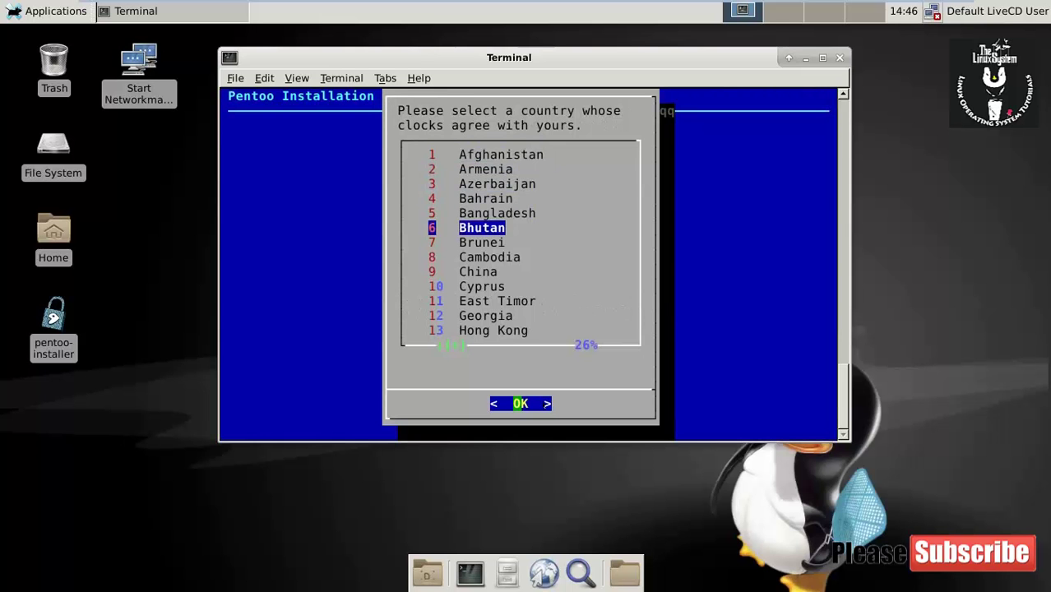
pyautogui.press('Up')
pyautogui.press('Up')
pyautogui.press('Up')
pyautogui.press('Up')
pyautogui.press('Up')
pyautogui.press('Up')
pyautogui.press('Up')
pyautogui.press('Up')
pyautogui.press('Up')
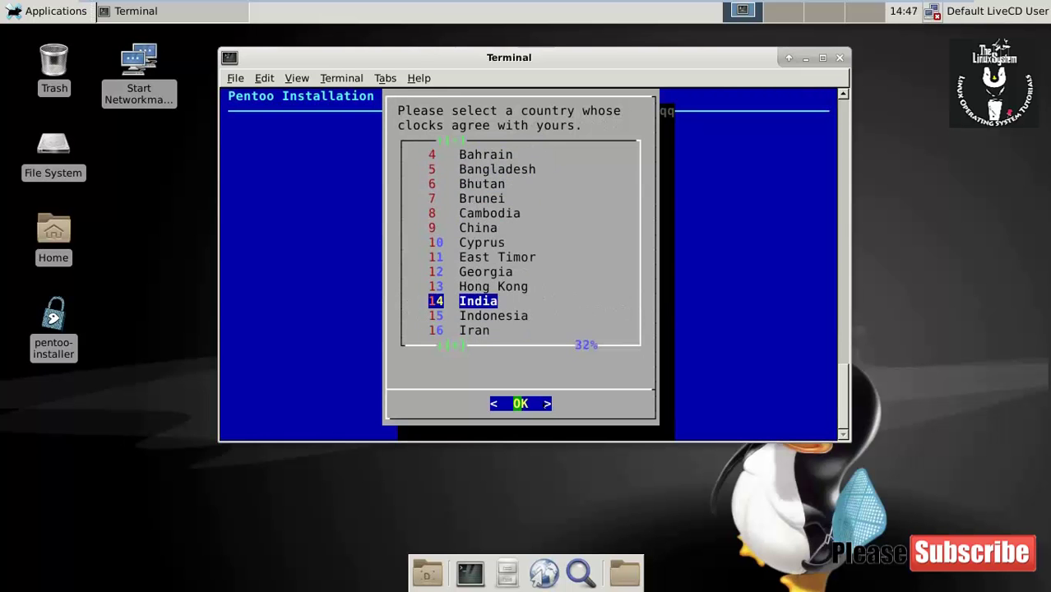
pyautogui.press('Down')
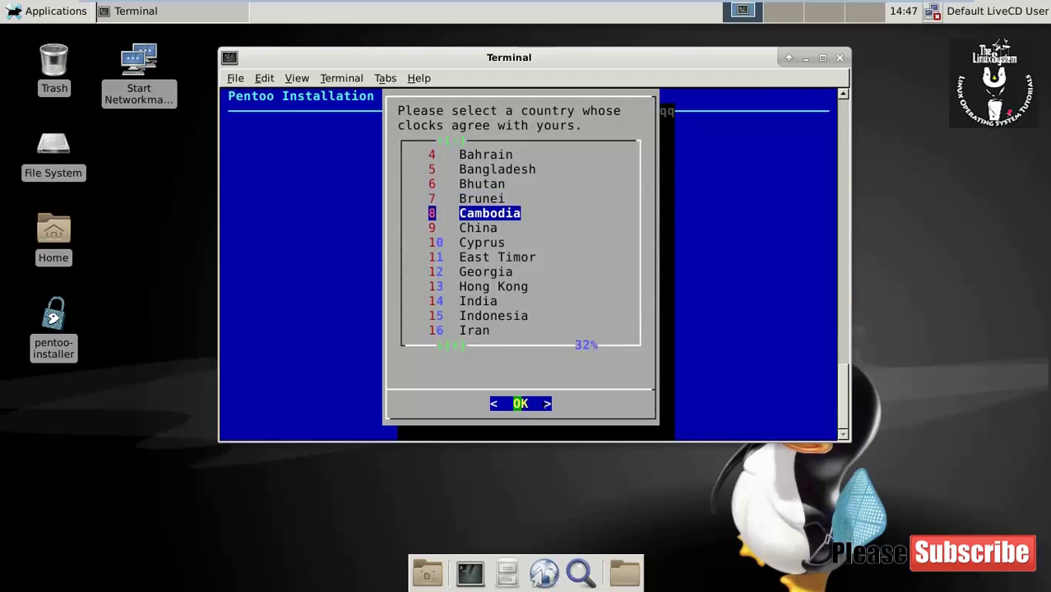
pyautogui.press('Return')
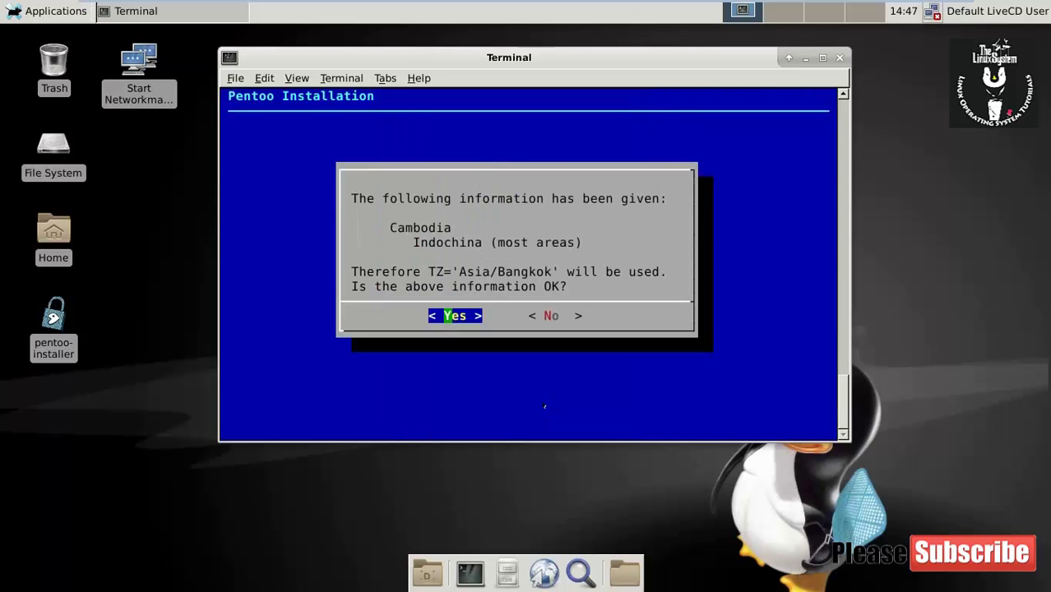
# Confirm the Asia/Bangkok time zone for Cambodia and accept the proposed date and time
pyautogui.press('Return')
pyautogui.press('Return')
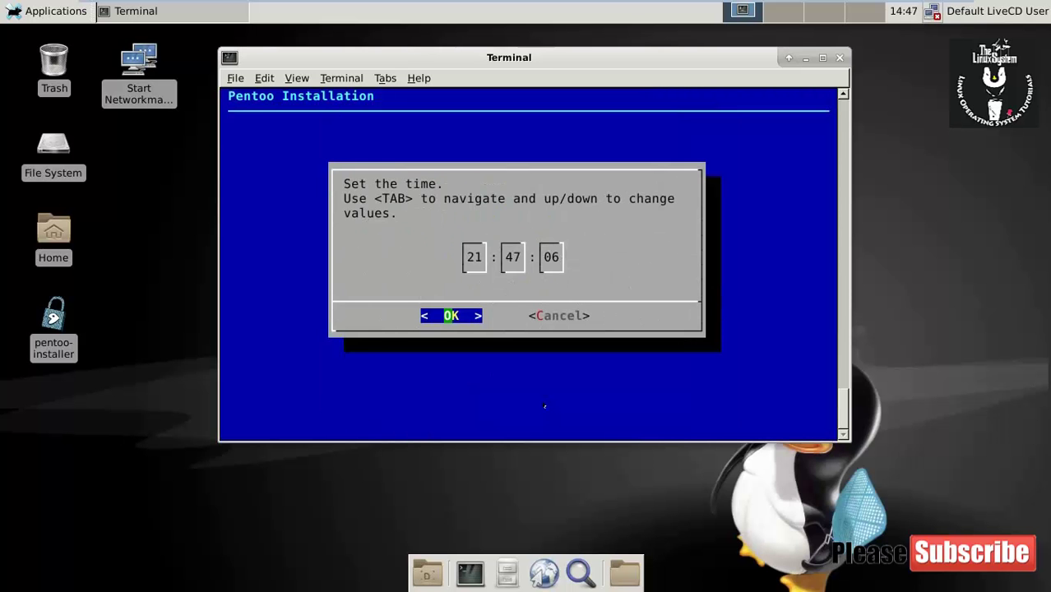
pyautogui.press('Return')
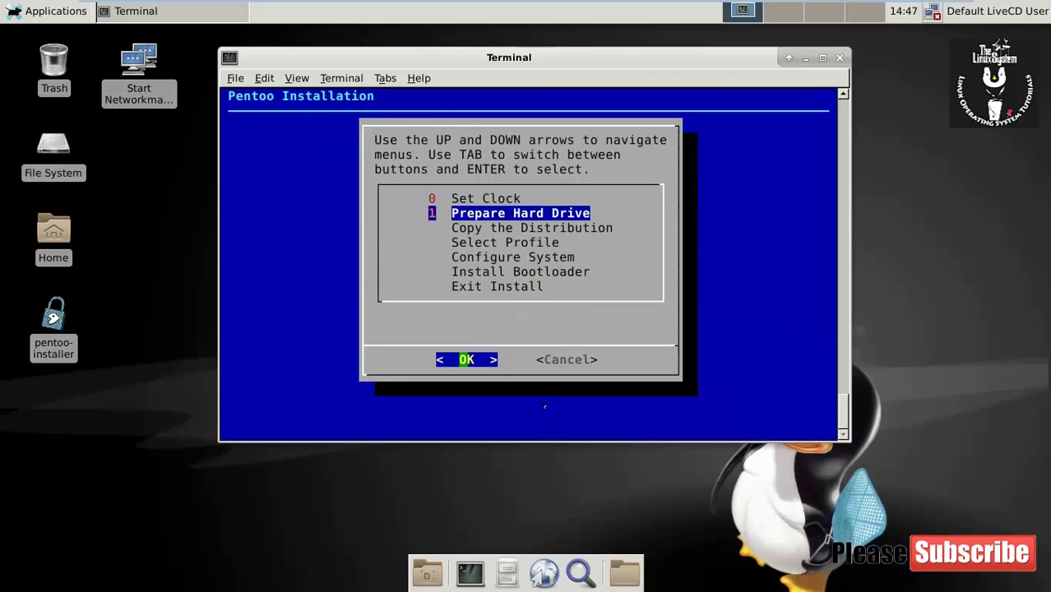
# Begin the Prepare Hard Drive stage with Auto-Prepare and choose /dev/sda as the disk to use
pyautogui.press('Return')
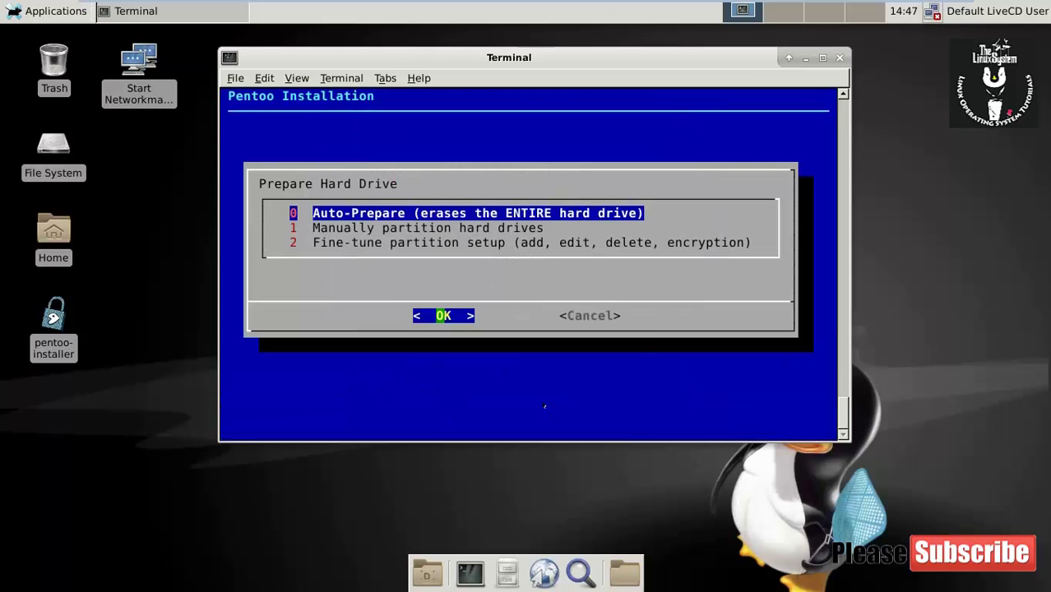
pyautogui.press('Return')
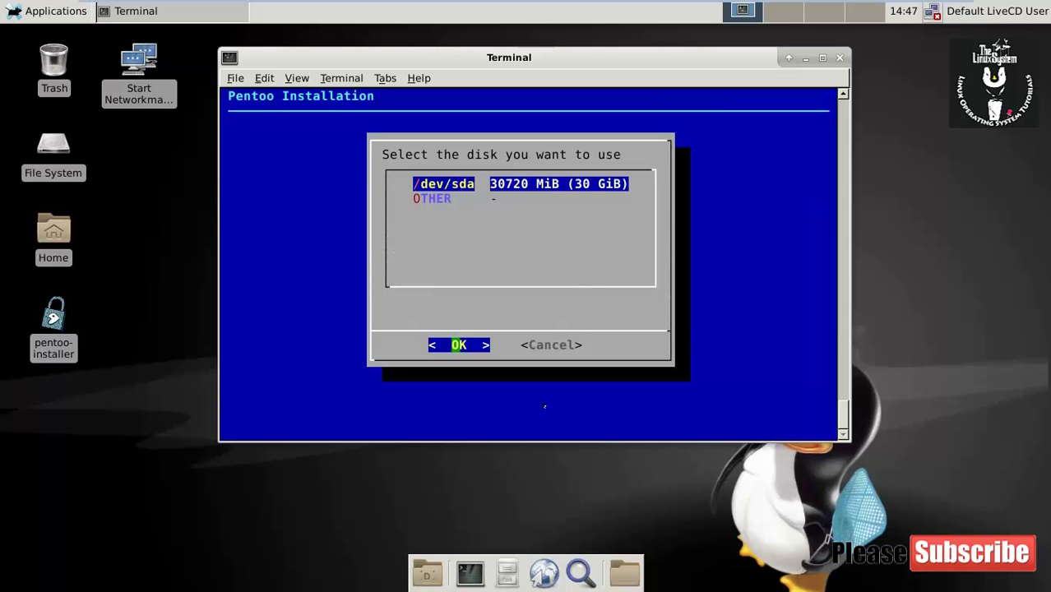
pyautogui.press('Return')
pyautogui.press('Return')
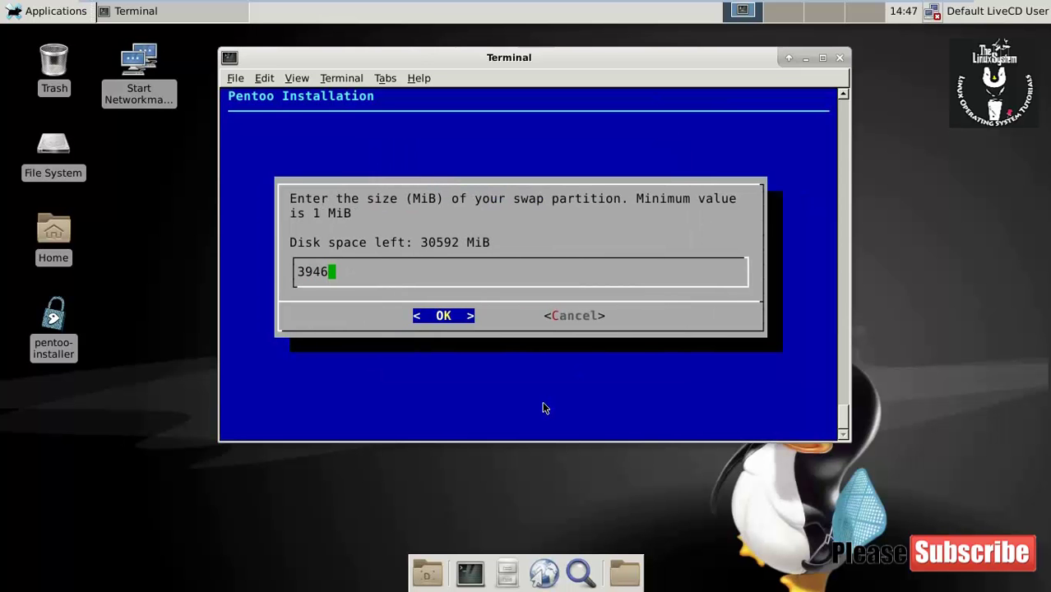
# Accept a 3946 MiB swap partition and 26646 MiB for the root partition, and confirm erasing /dev/sda
pyautogui.press('Return')
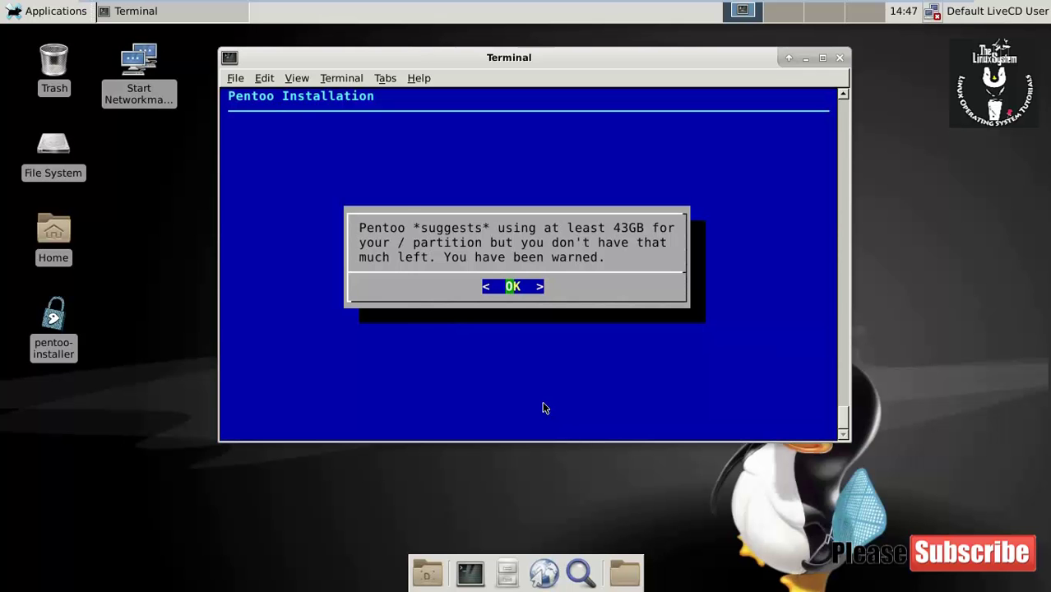
pyautogui.press('Return')
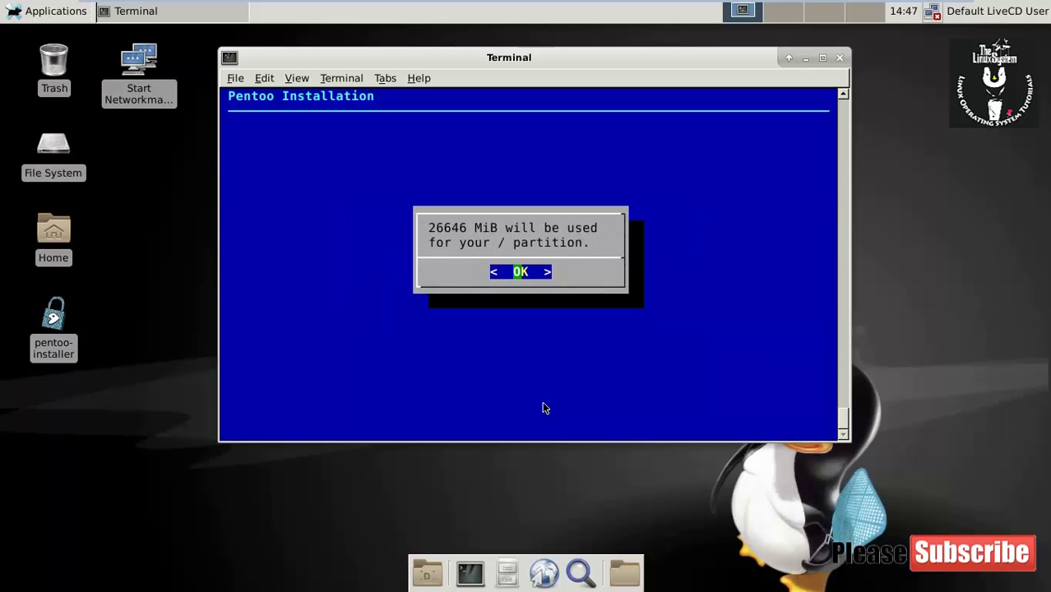
pyautogui.press('Return')
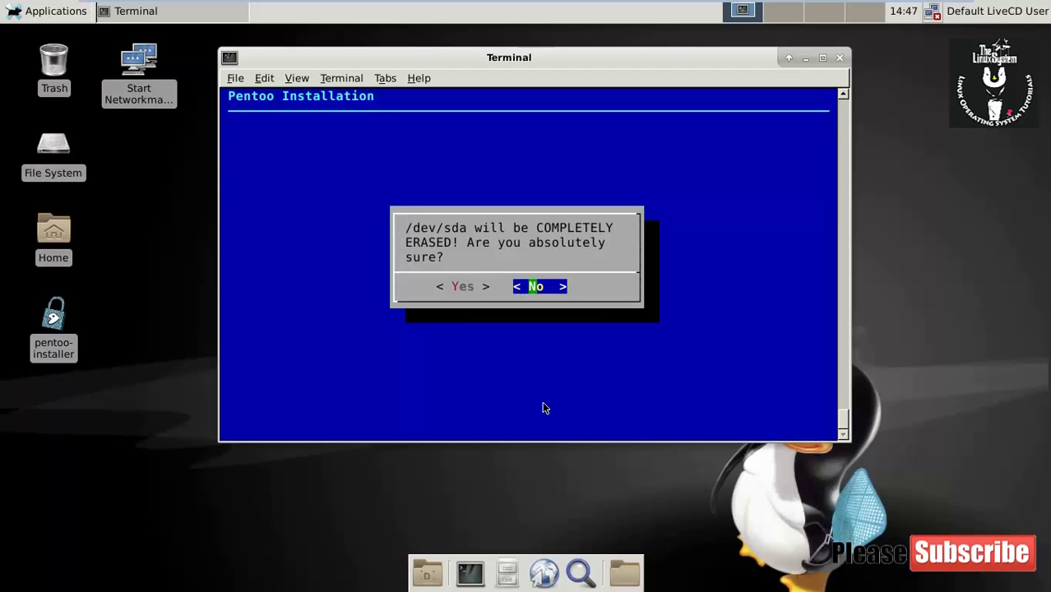
pyautogui.press('Left')
pyautogui.press('Return')
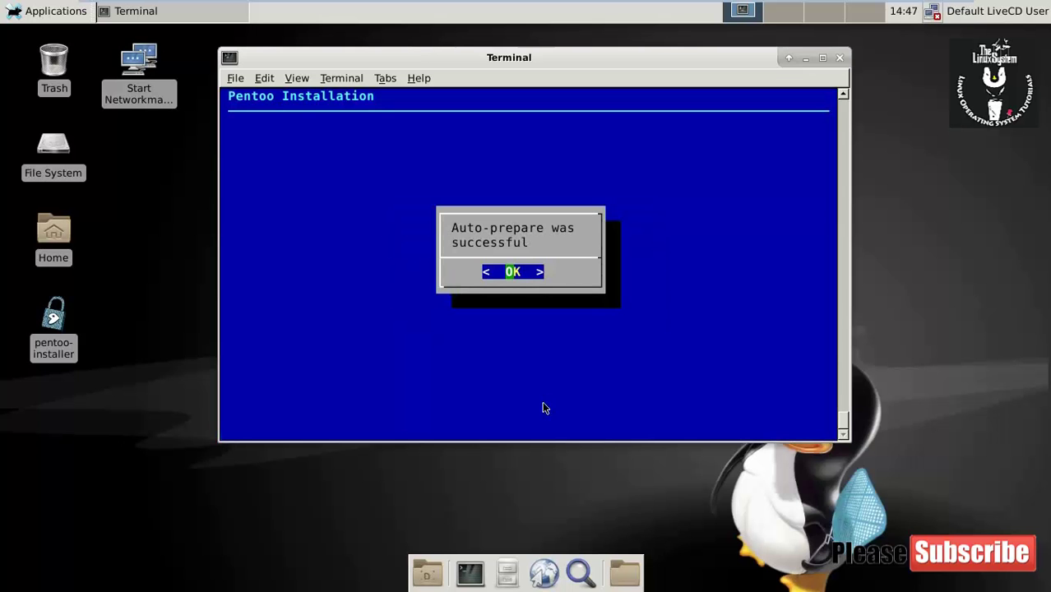
# Acknowledge the auto-prepare result and finish the partition setup
pyautogui.press('Return')
pyautogui.press('Down')
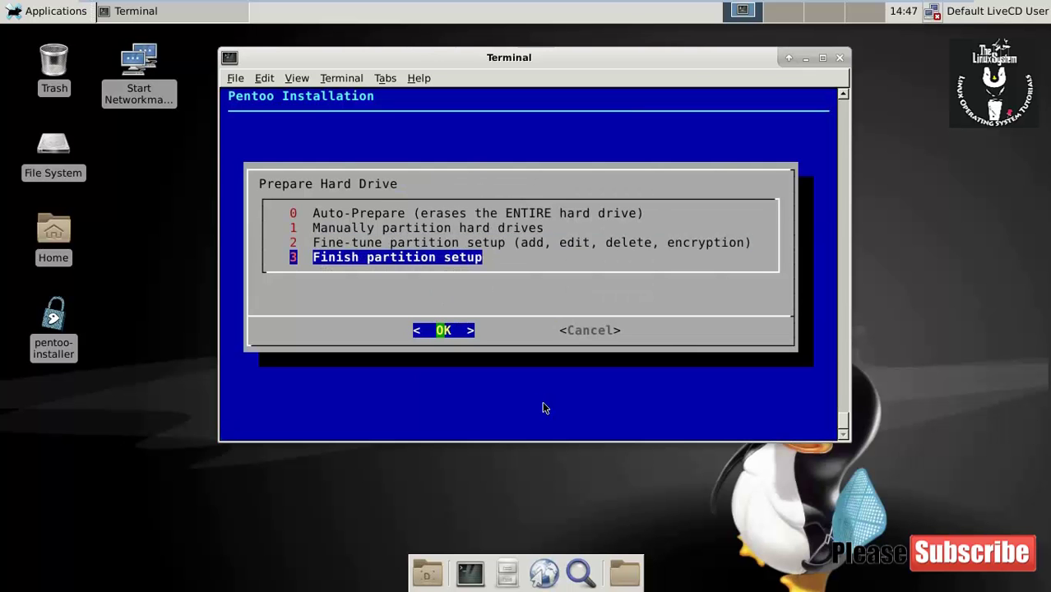
pyautogui.press('Return')
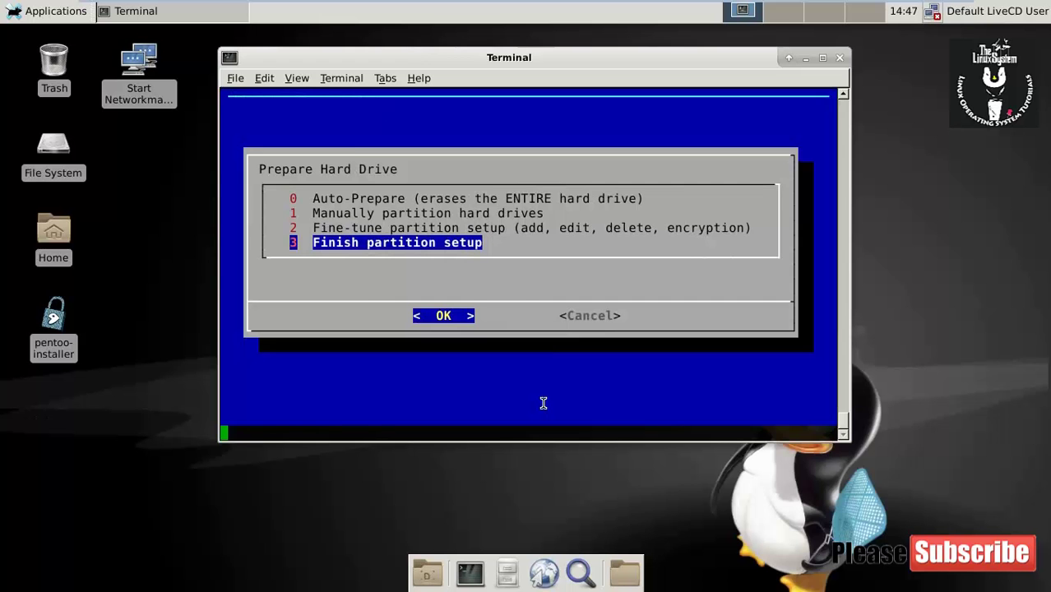
# Start the Copy the Distribution stage of the installation
pyautogui.press('Tab')
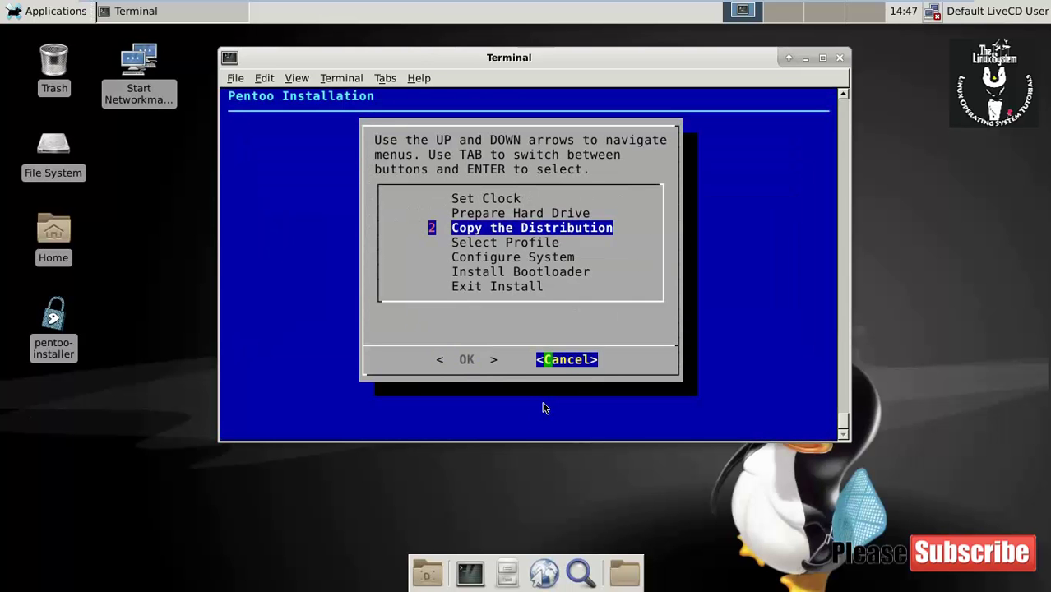
pyautogui.press('Tab')
pyautogui.press('Return')
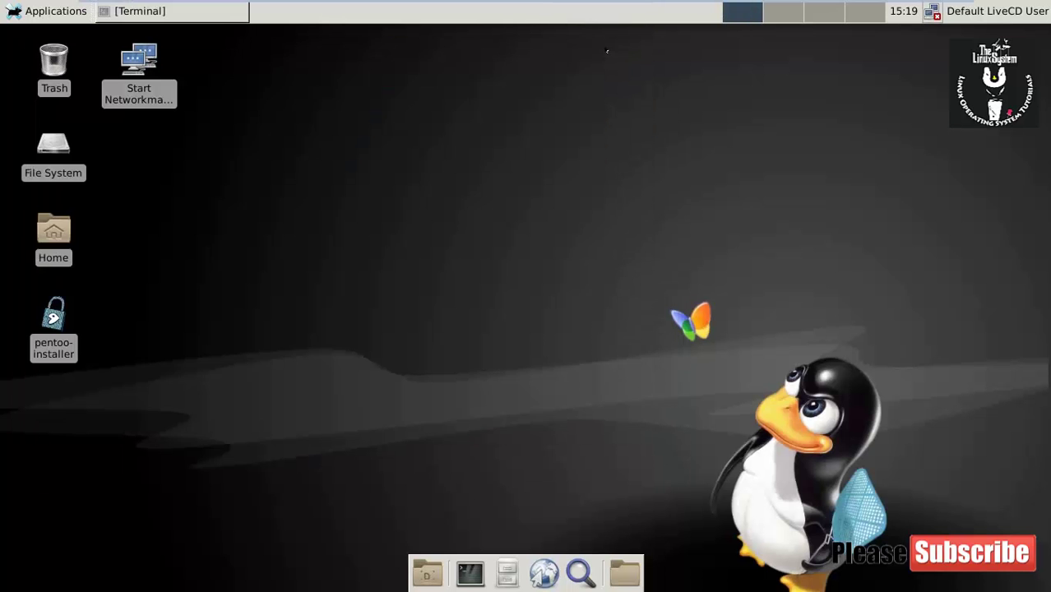
# Try to permanently delete the pentoo-installer launcher from the desktop
pyautogui.click(603, 51)
pyautogui.click(53, 340)
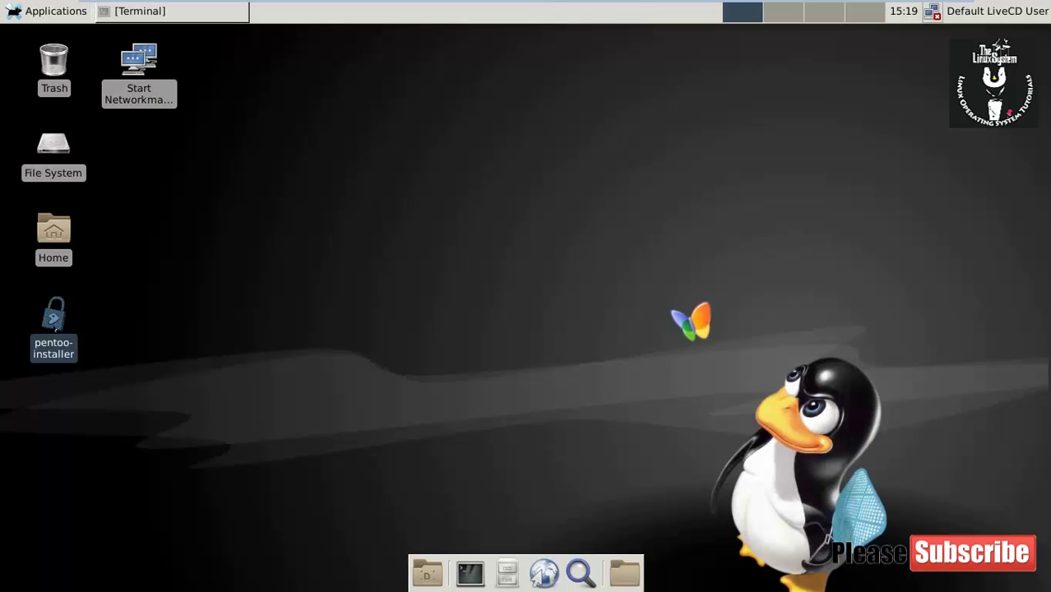
pyautogui.rightClick(47, 328)
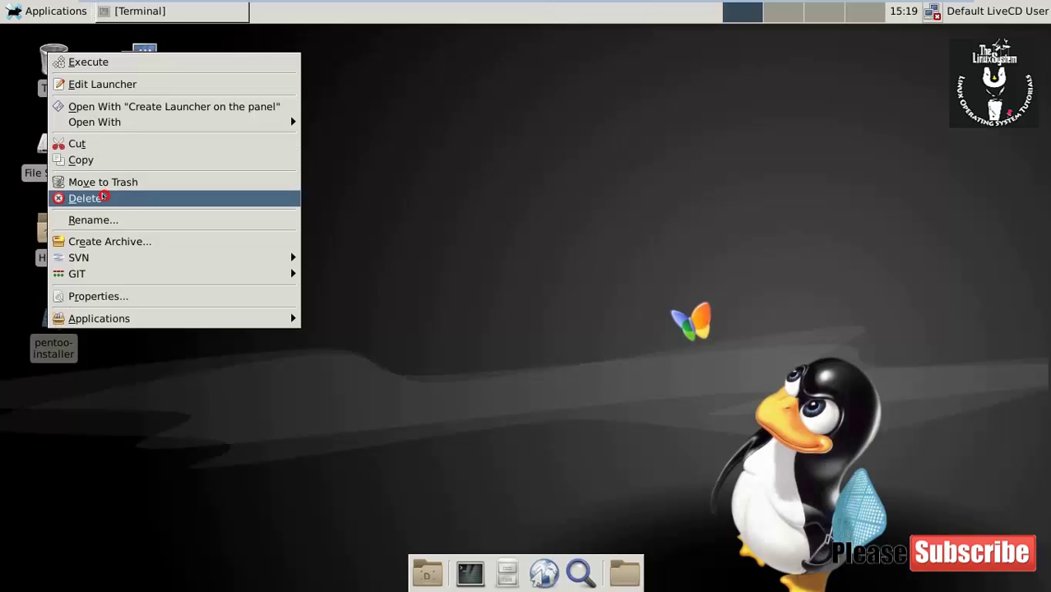
pyautogui.click(85, 198)
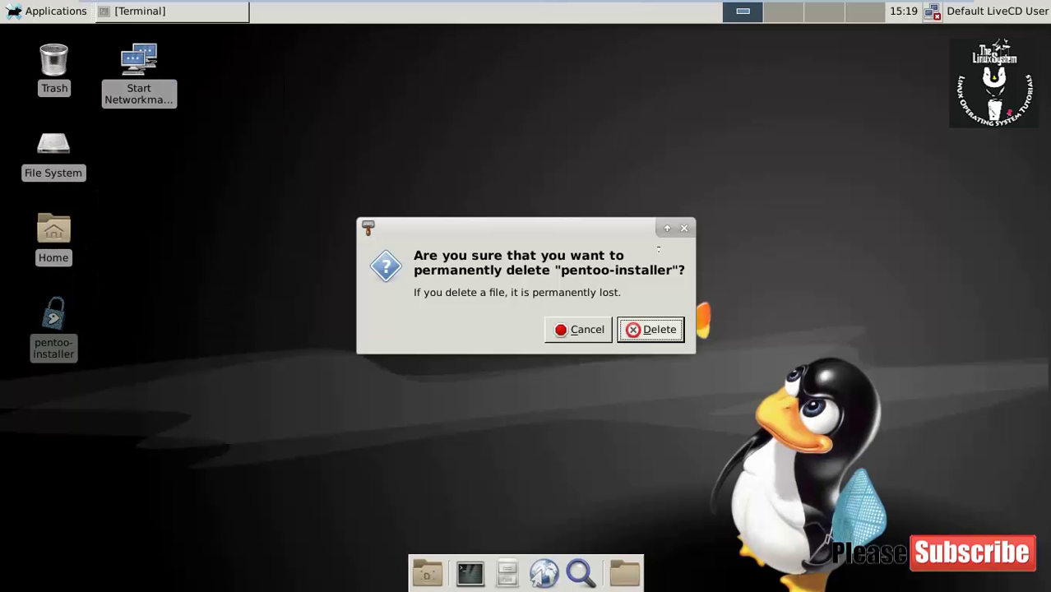
pyautogui.click(653, 333)
# Remove the pentoo-installer launcher from the desktop by sending it to the trash
pyautogui.rightClick(72, 301)
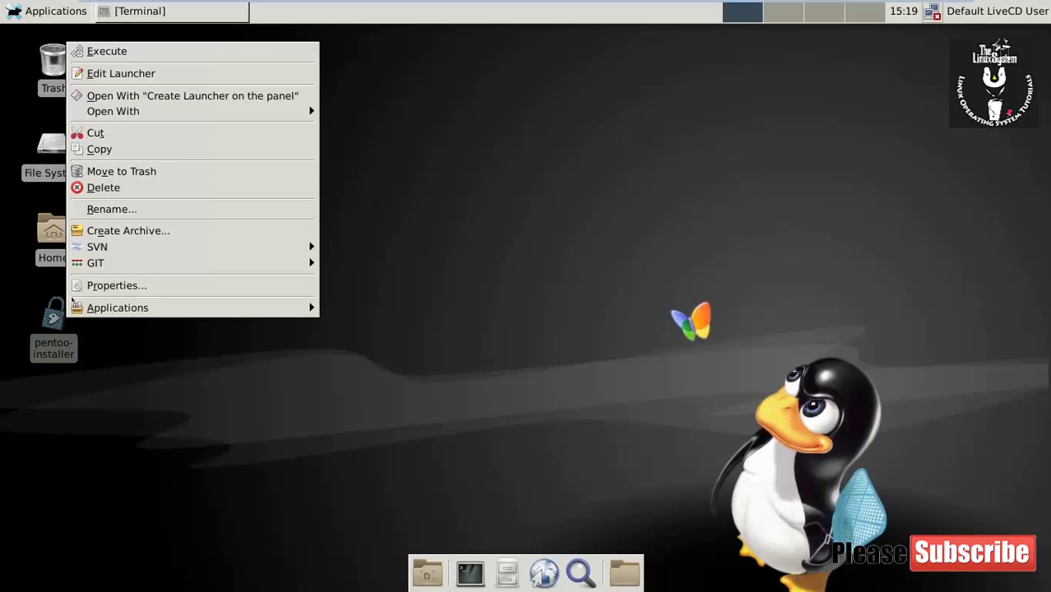
pyautogui.press('Escape')
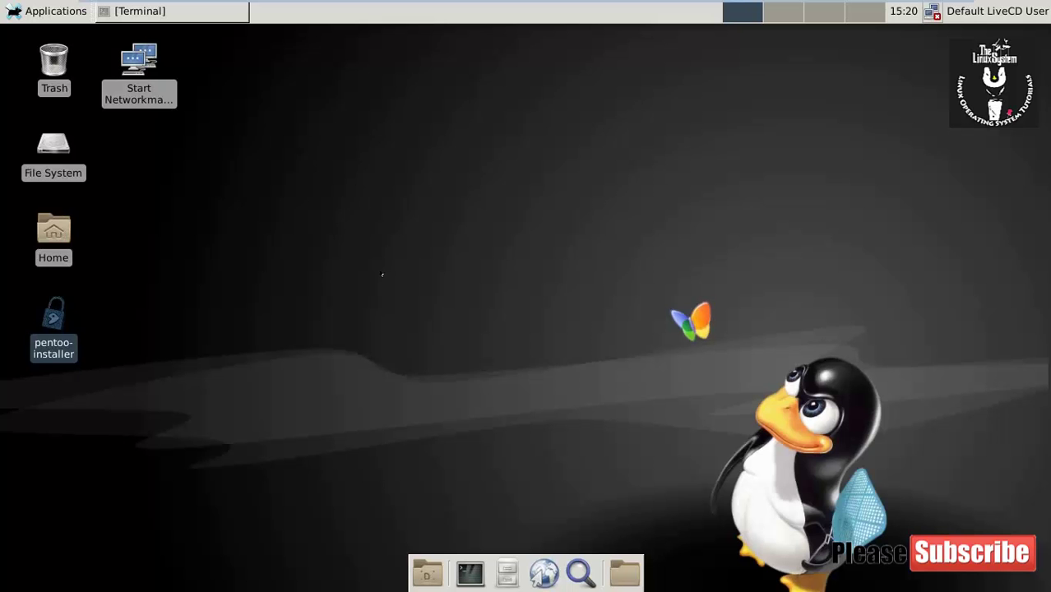
pyautogui.press('Delete')
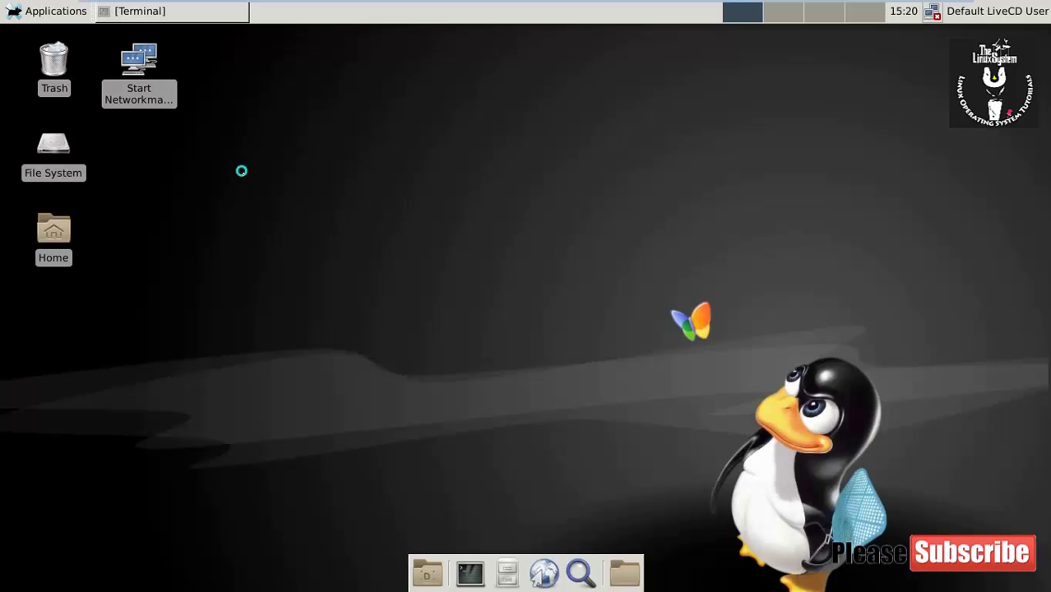
pyautogui.rightClick(239, 169)
pyautogui.press('Escape')
# Examine the installed applications, including the Office and Accessories categories and Pentoo's Scanner, Wireless and Radio tools
pyautogui.click(45, 12)
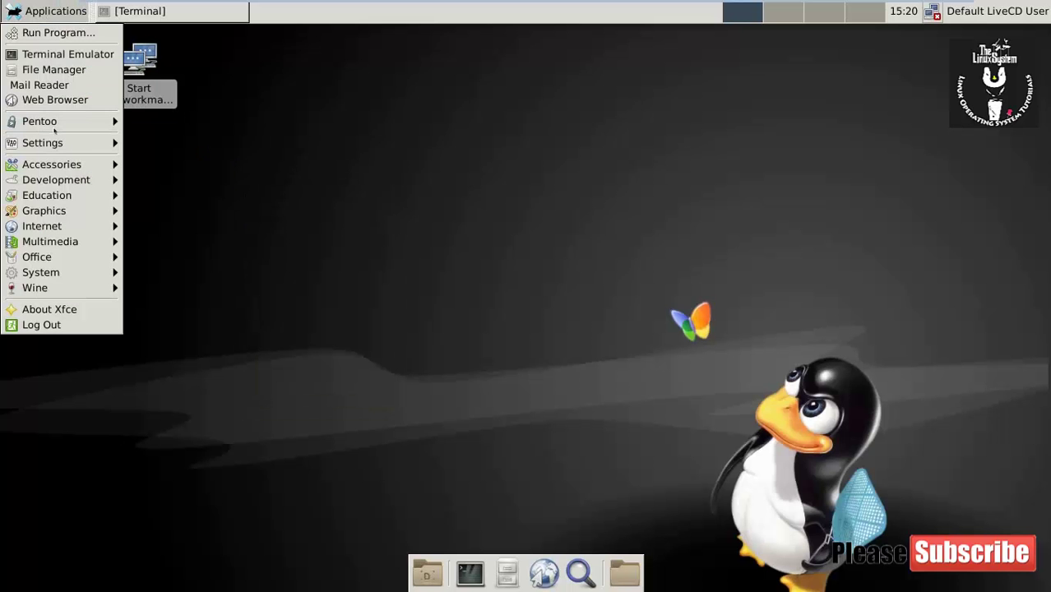
pyautogui.moveTo(59, 125)
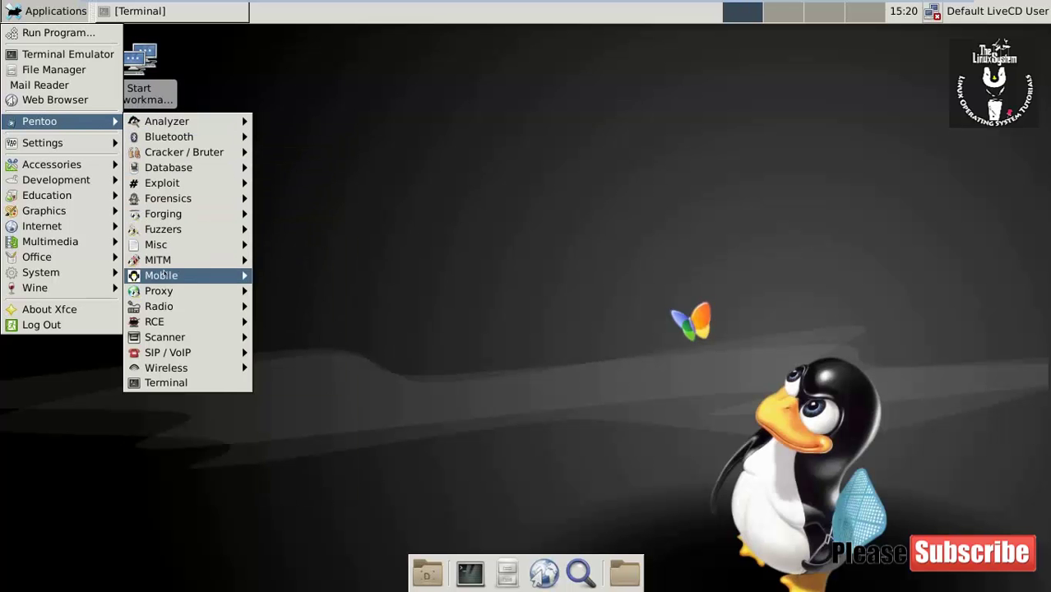
pyautogui.moveTo(171, 340)
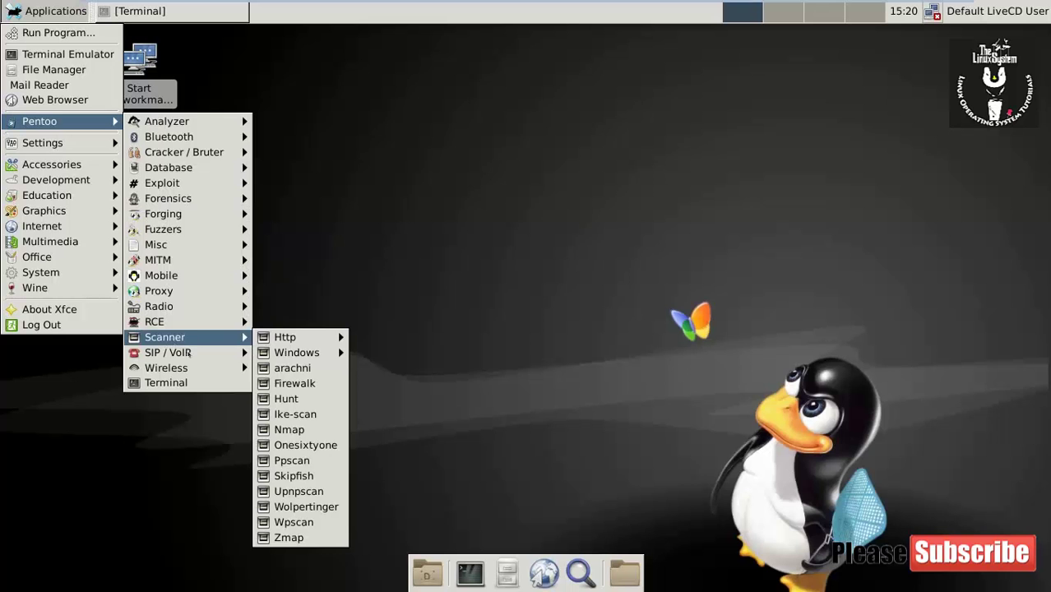
pyautogui.moveTo(167, 366)
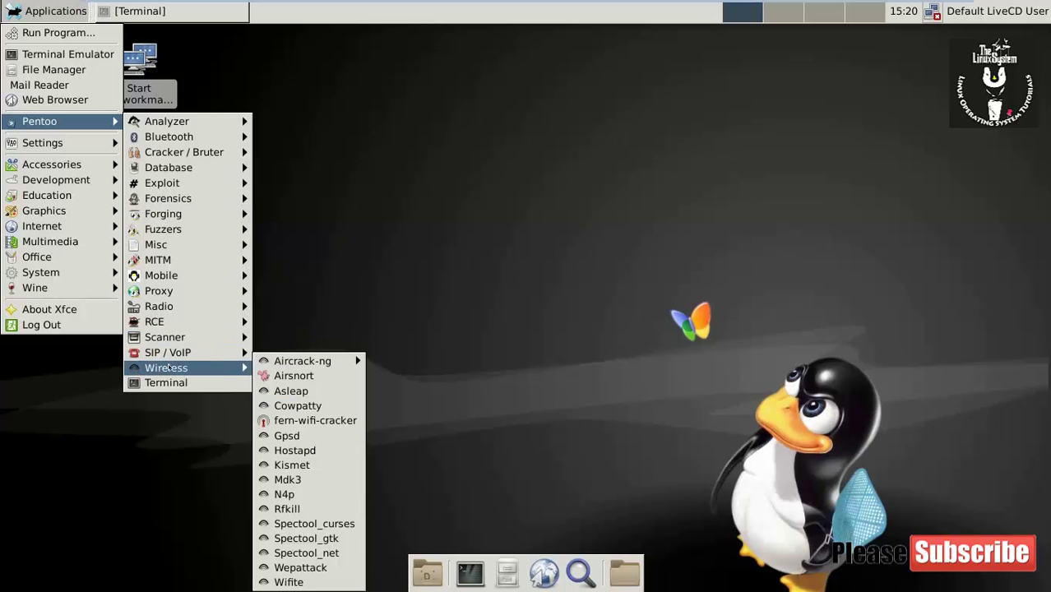
pyautogui.moveTo(300, 362)
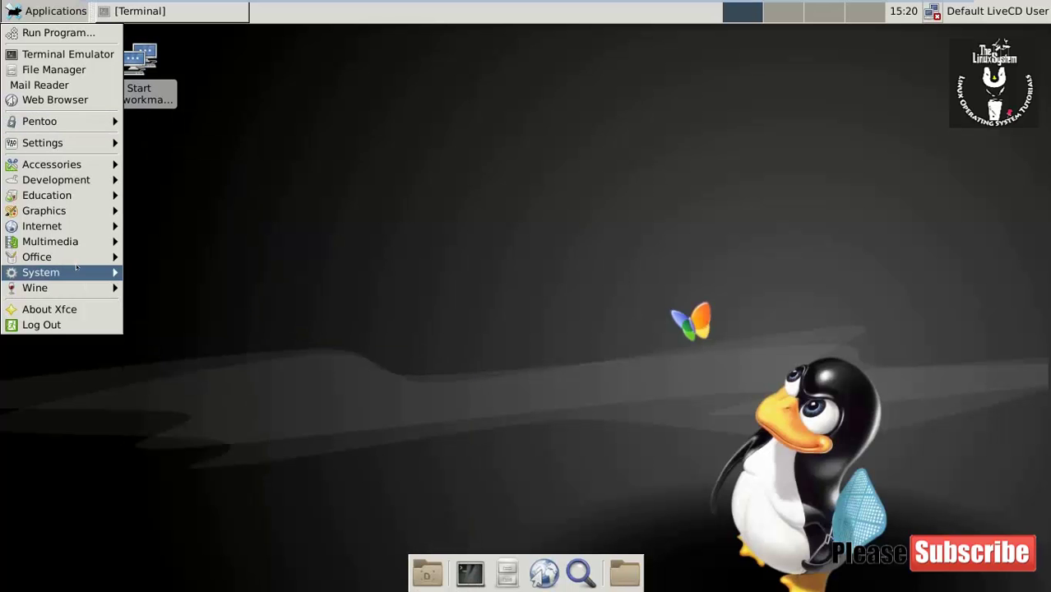
pyautogui.moveTo(83, 258)
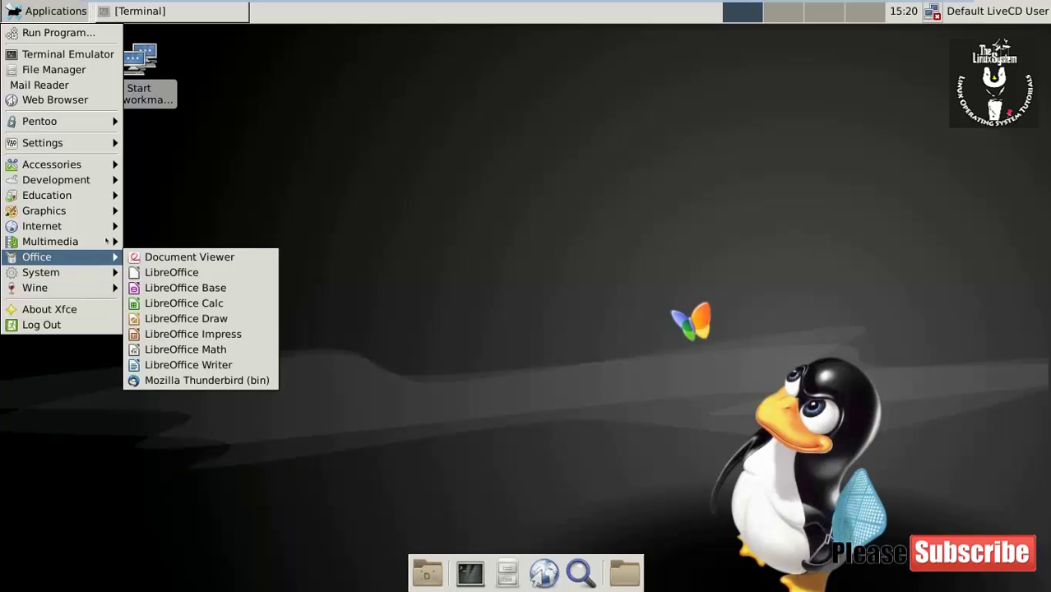
pyautogui.moveTo(93, 166)
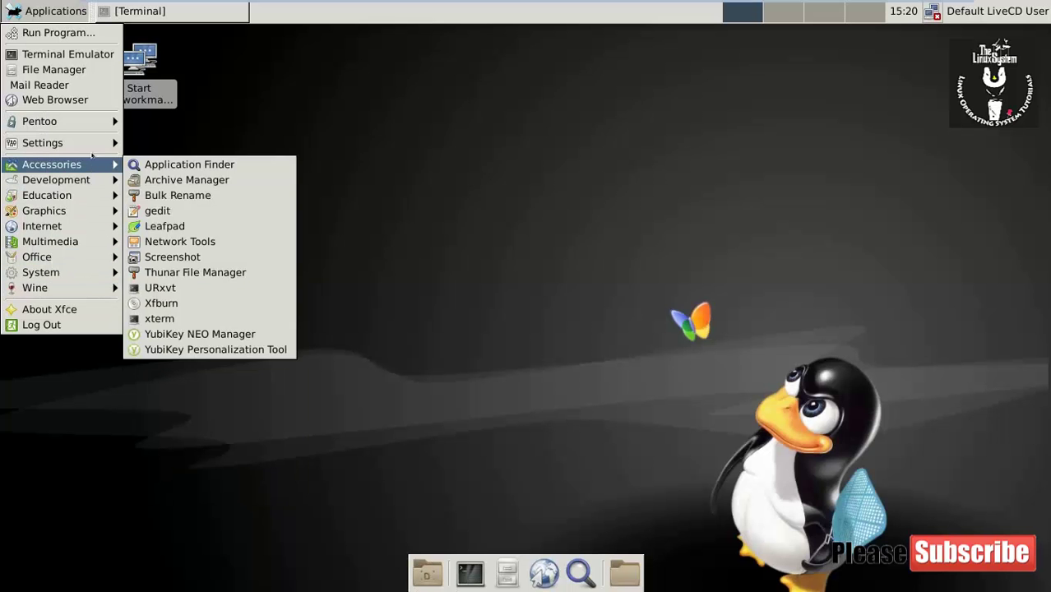
pyautogui.moveTo(93, 119)
pyautogui.moveTo(164, 124)
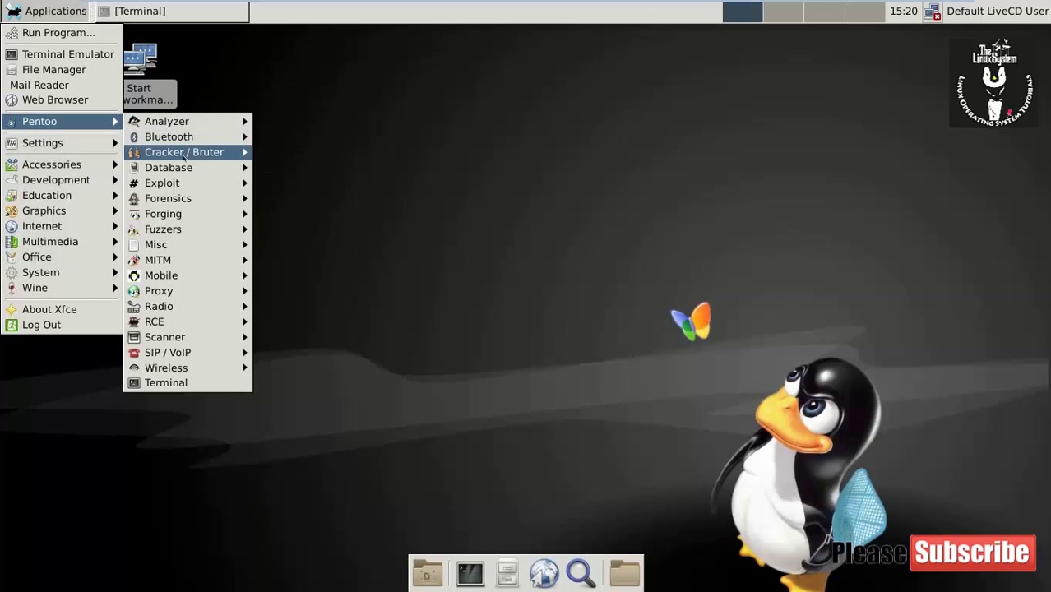
pyautogui.moveTo(184, 155)
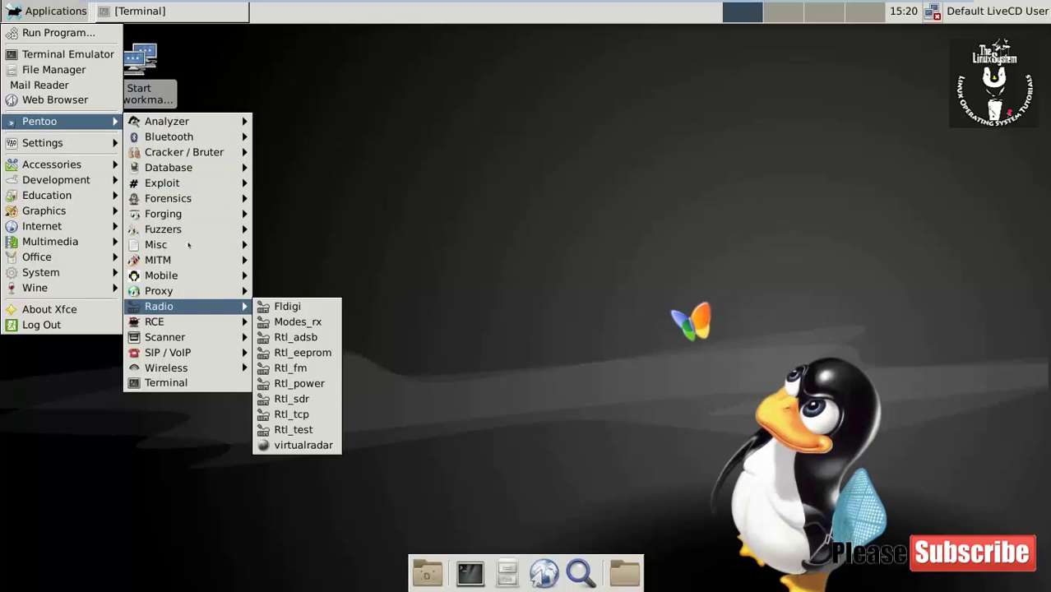
pyautogui.moveTo(196, 200)
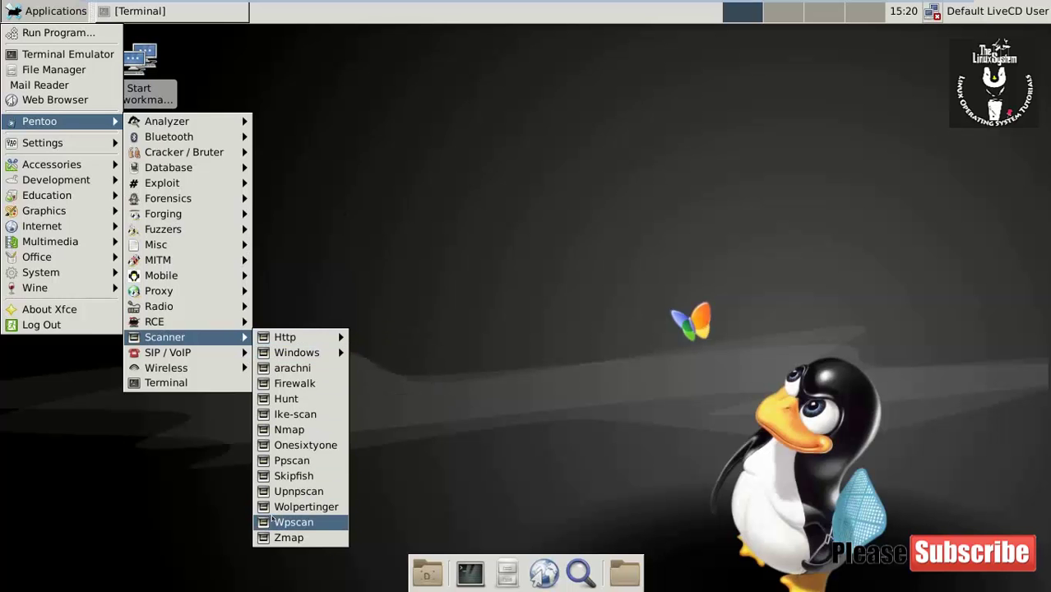
# Launch Wpscan from the Pentoo scanner tools, move its terminal toward the screen's centre and read through its usage help
pyautogui.click(251, 447)
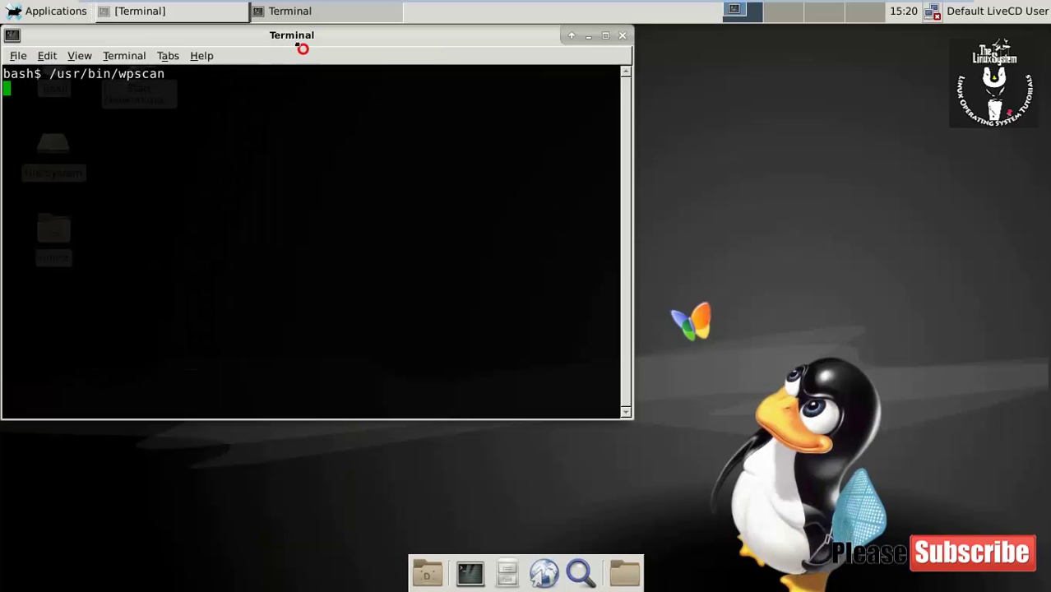
pyautogui.moveTo(300, 47); pyautogui.dragTo(566, 59)
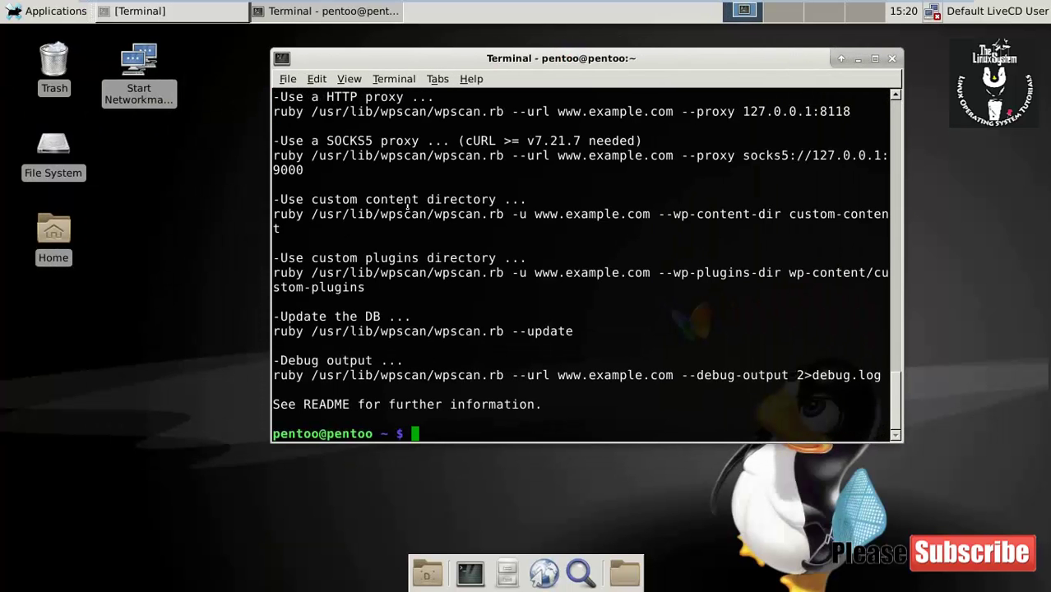
pyautogui.scroll(20, 406, 207)
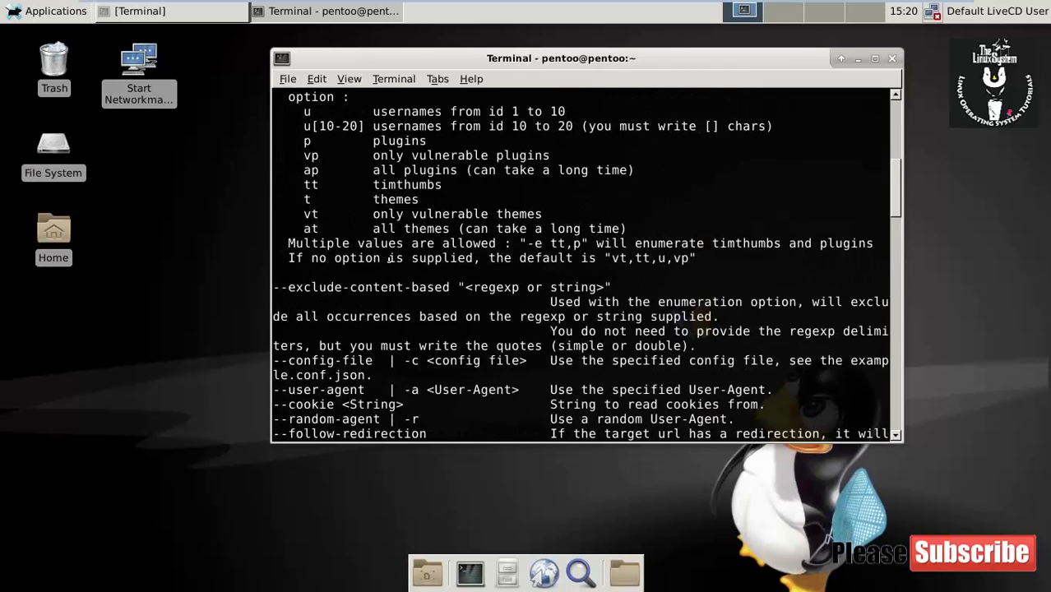
pyautogui.scroll(1, 389, 260)
pyautogui.scroll(-20, 390, 260)
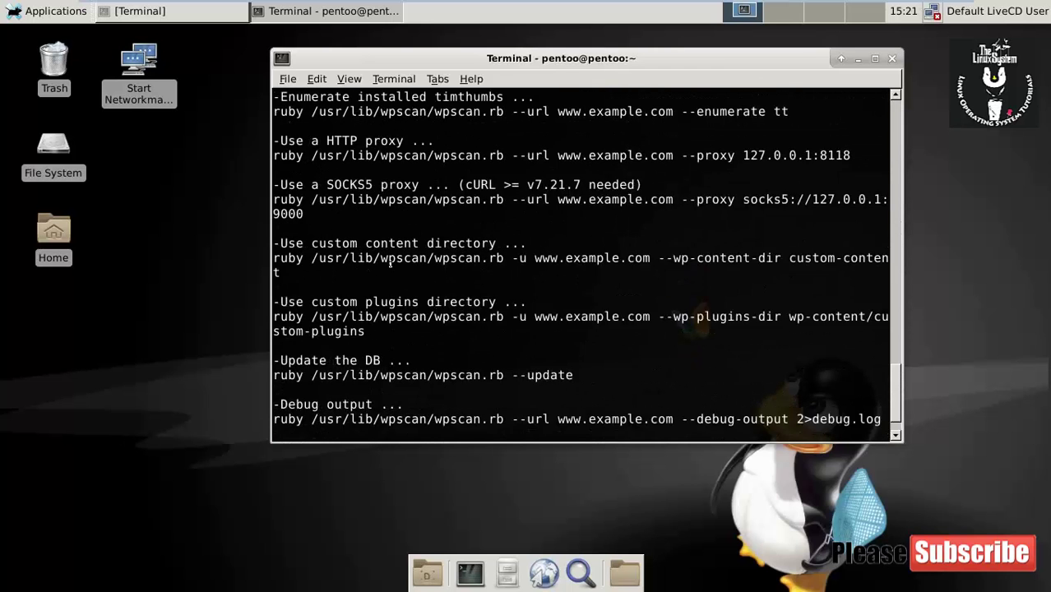
pyautogui.scroll(-2, 389, 260)
# Clear the terminal, show the kernel and system information with uname -a, and close the terminal
pyautogui.write('clear')
pyautogui.press('Return')
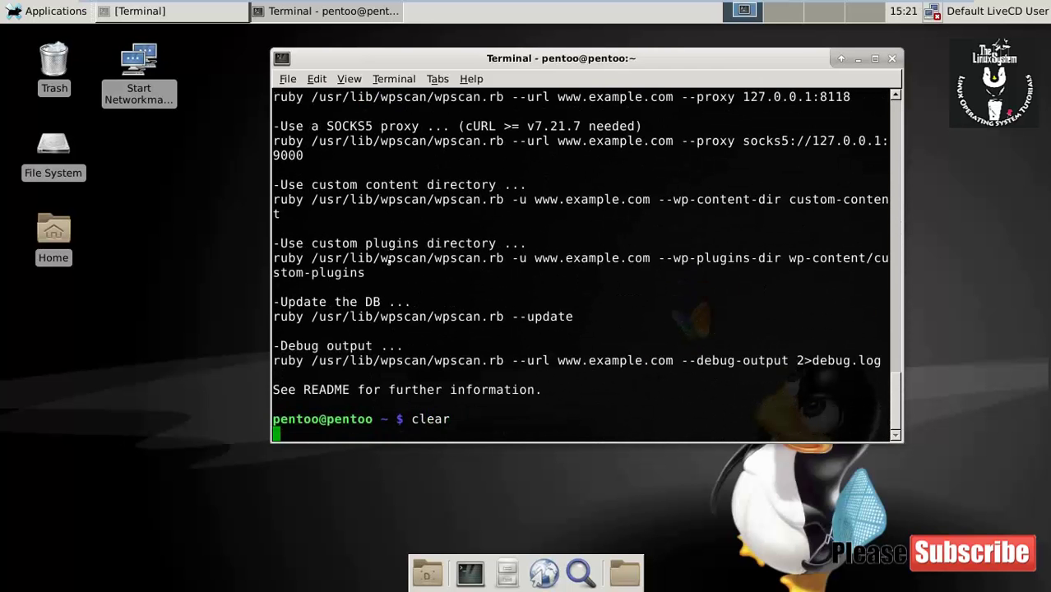
pyautogui.write('unme')
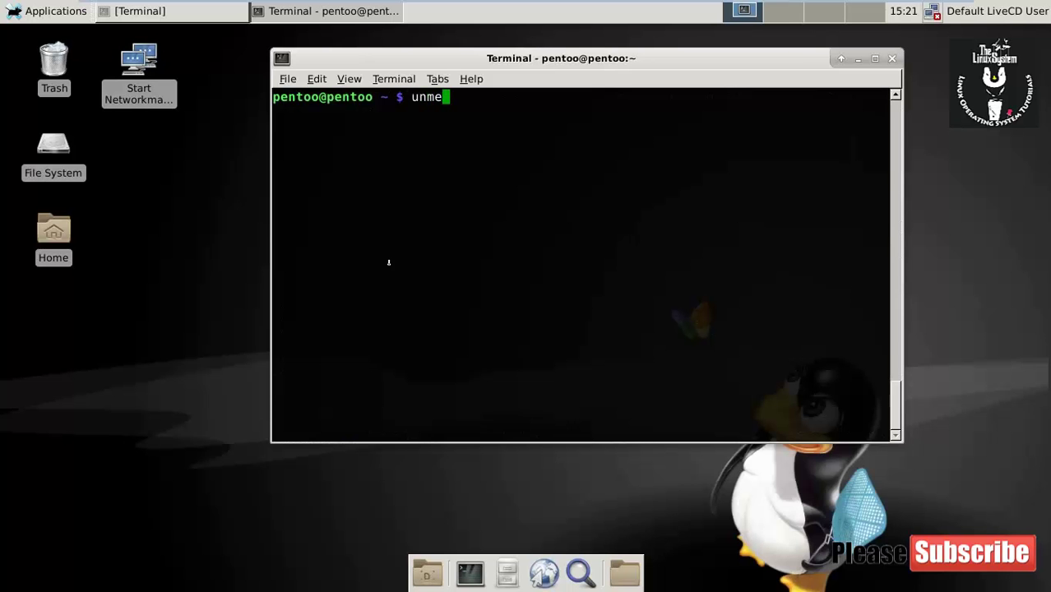
pyautogui.press('BackSpace')
pyautogui.press('BackSpace')
pyautogui.write('ame -a')
pyautogui.press('Return')
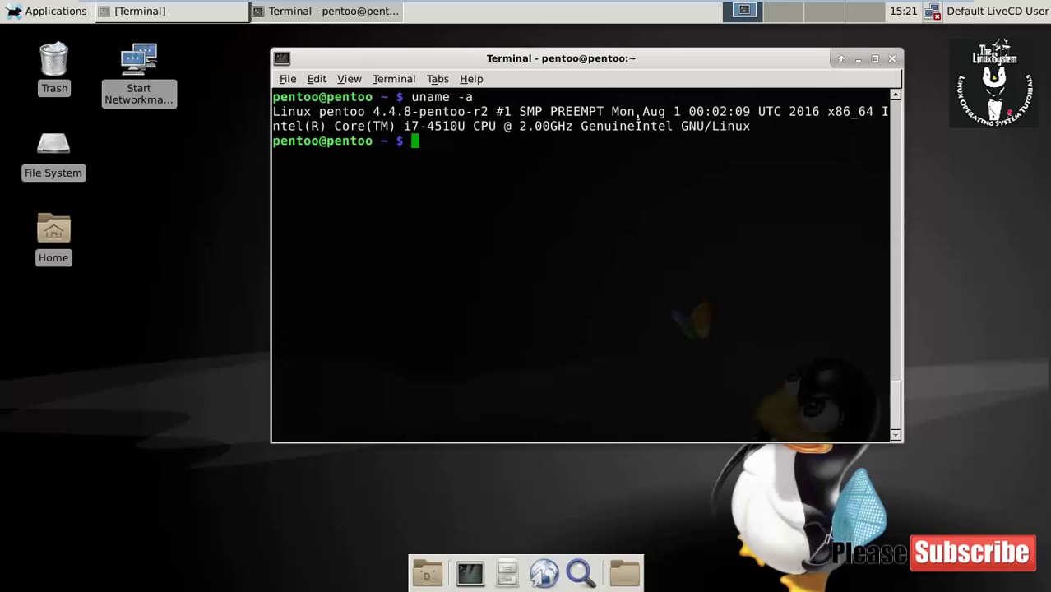
pyautogui.click(892, 58)
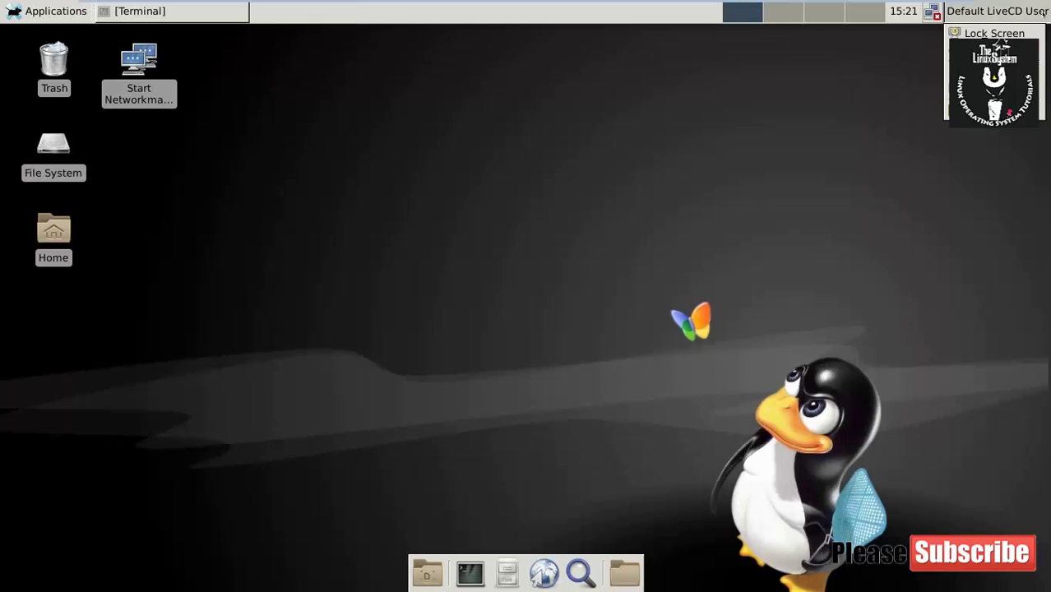
# Request a shutdown of the Pentoo system
pyautogui.click(931, 12)
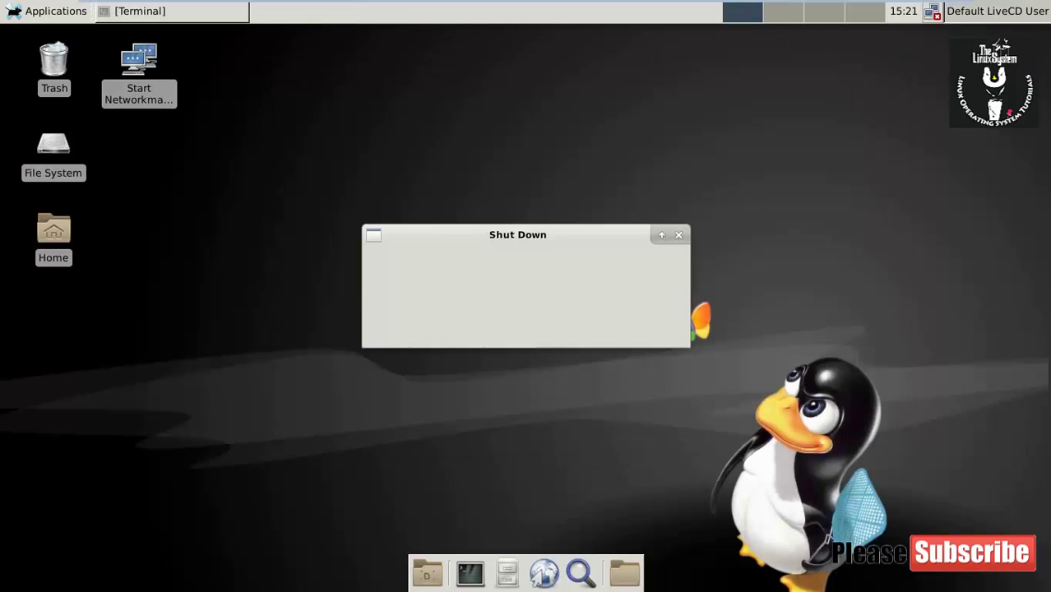
pyautogui.moveTo(888, 12)
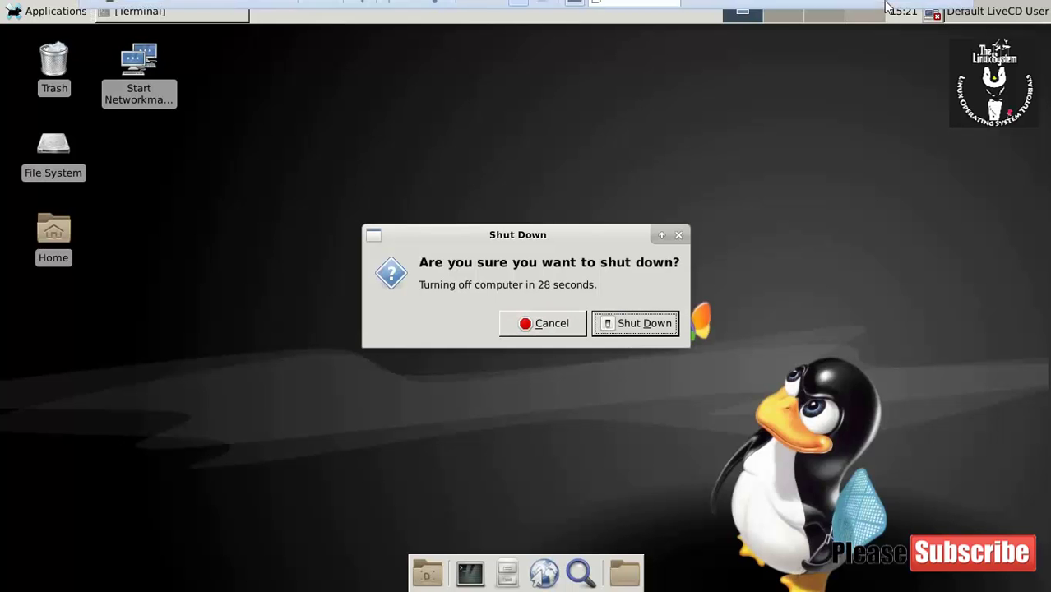